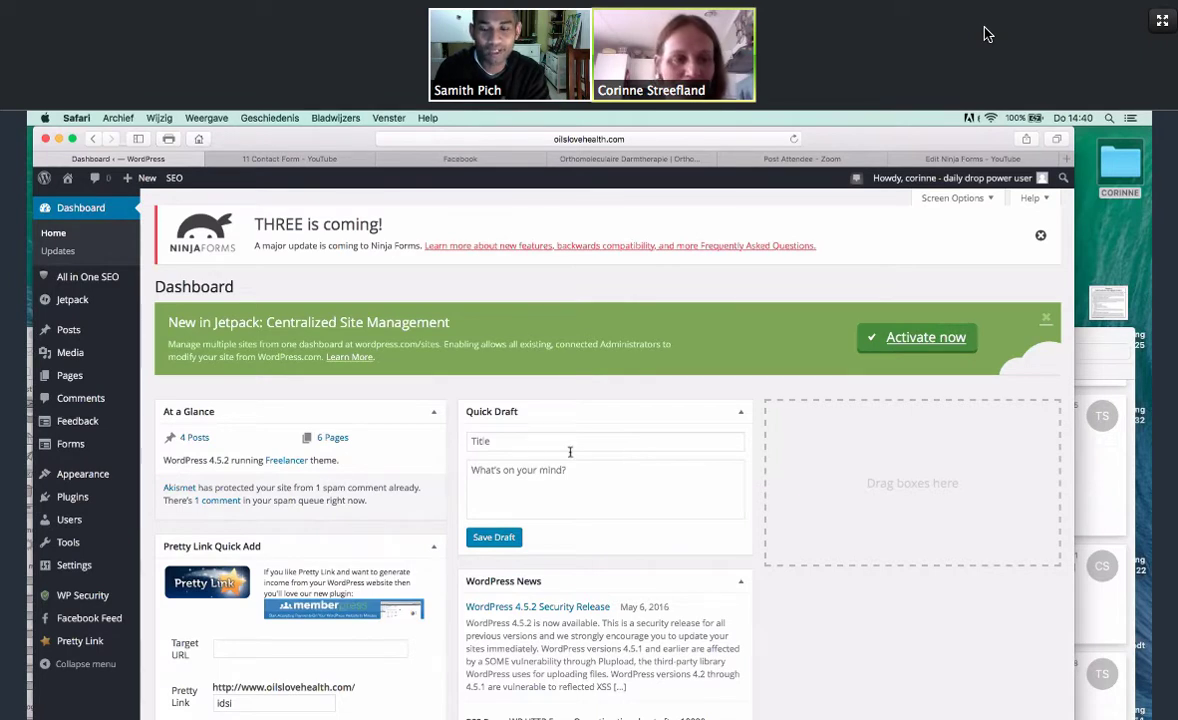
- Open Settings from the admin sidebar to reach the General Settings page
mouse_move(115, 379)
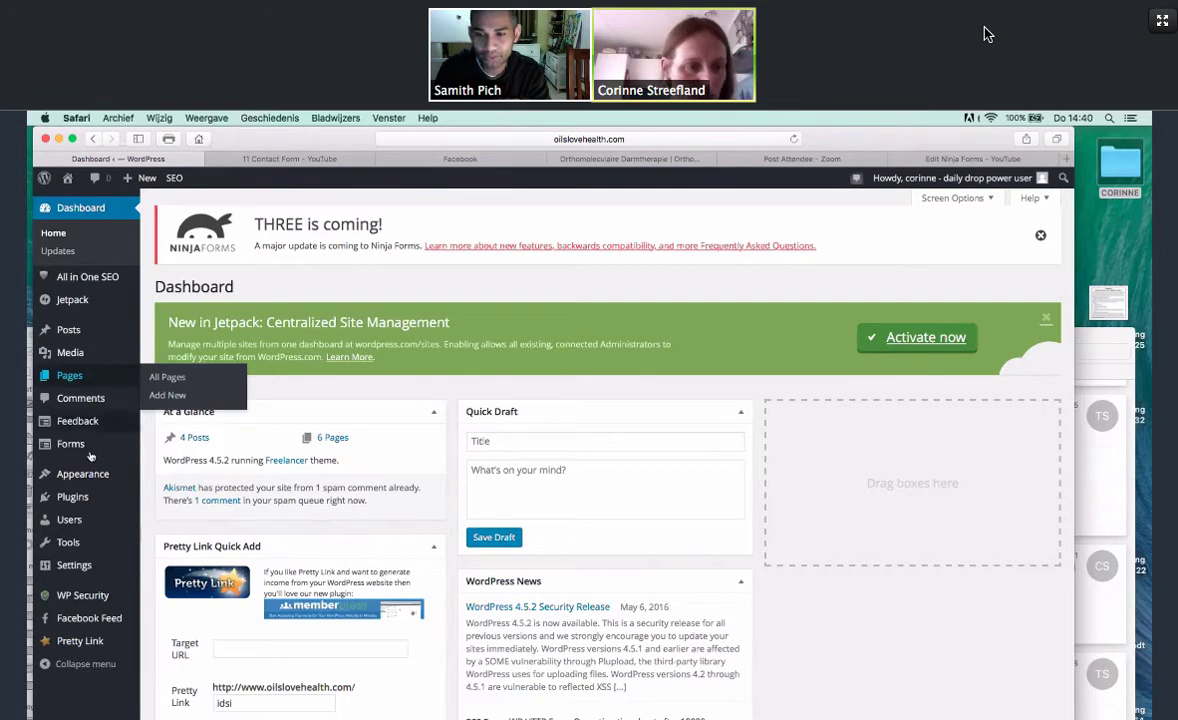
click(89, 567)
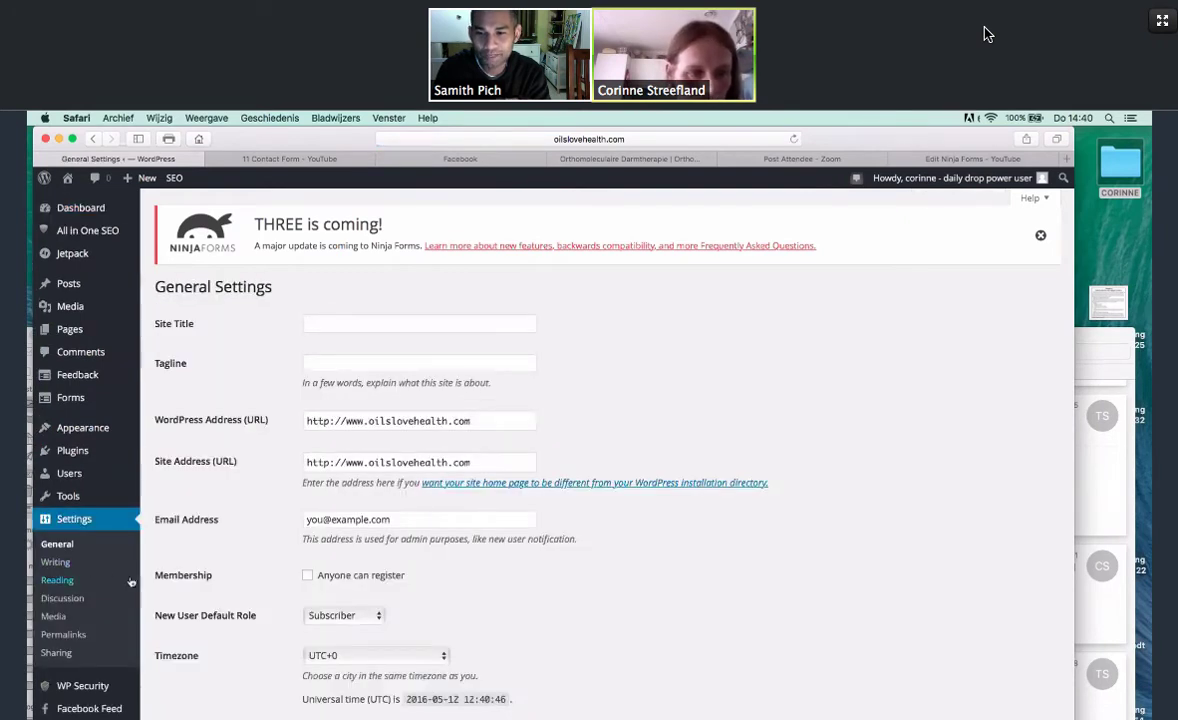
- Open Settings > Permalinks, where the Plain URL structure is currently selected
scroll(197, 575, down, 3)
right_click(197, 575)
click(530, 496)
scroll(538, 497, up, 3)
scroll(538, 497, down, 5)
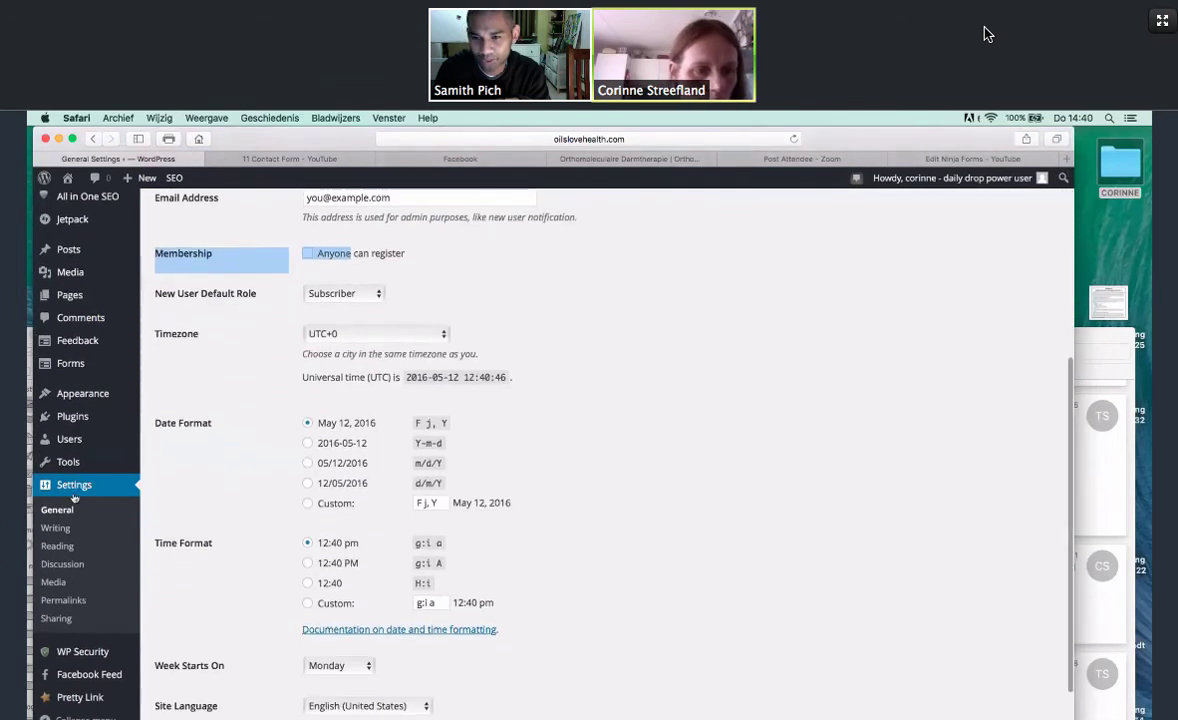
click(64, 600)
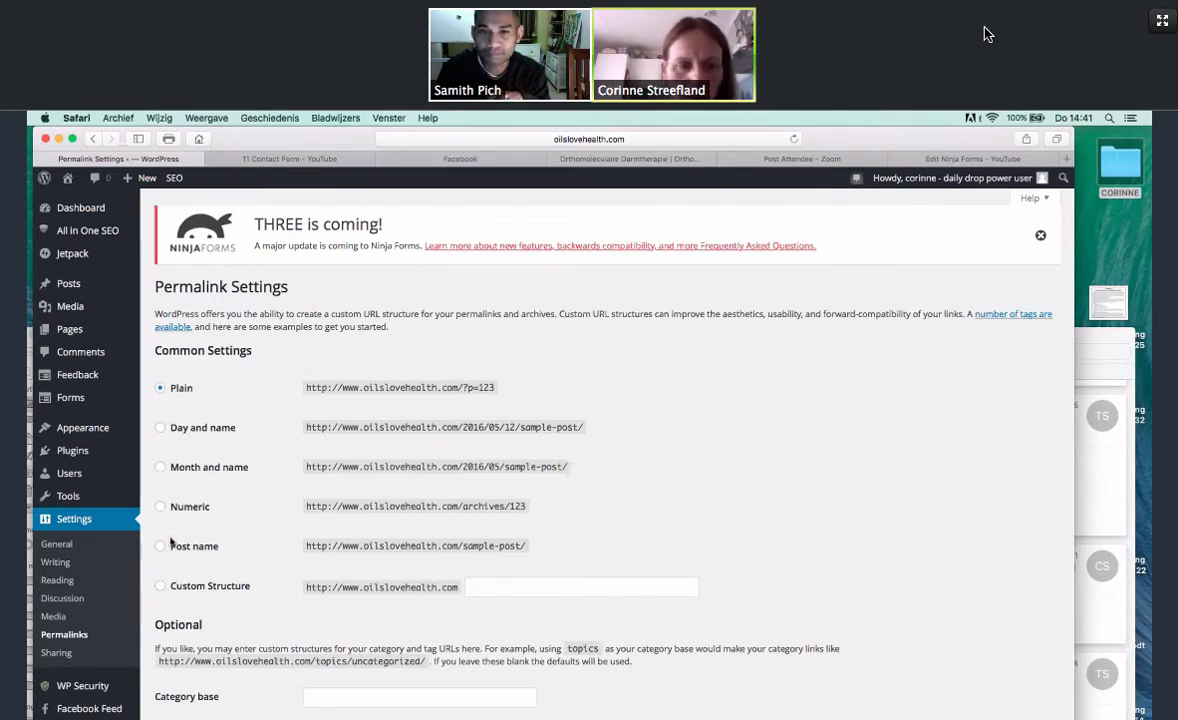
- Save the permalink structure as Post name, then visit the live oilslovehealth.com site
click(163, 547)
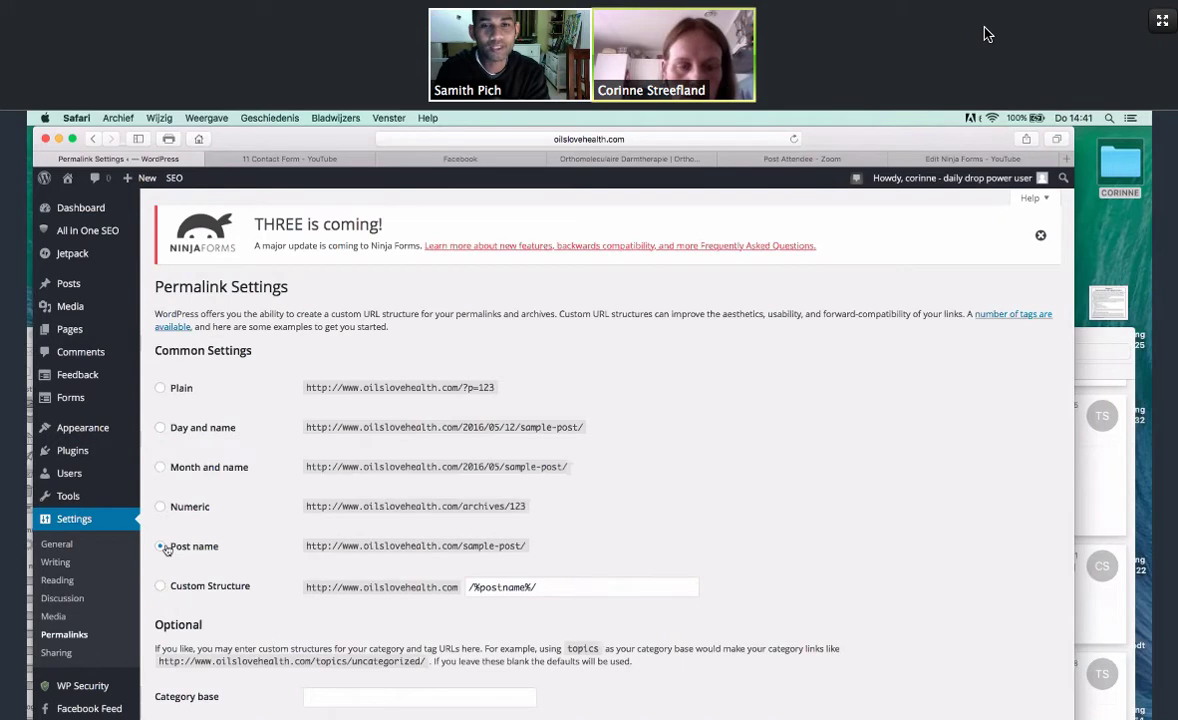
right_click(222, 562)
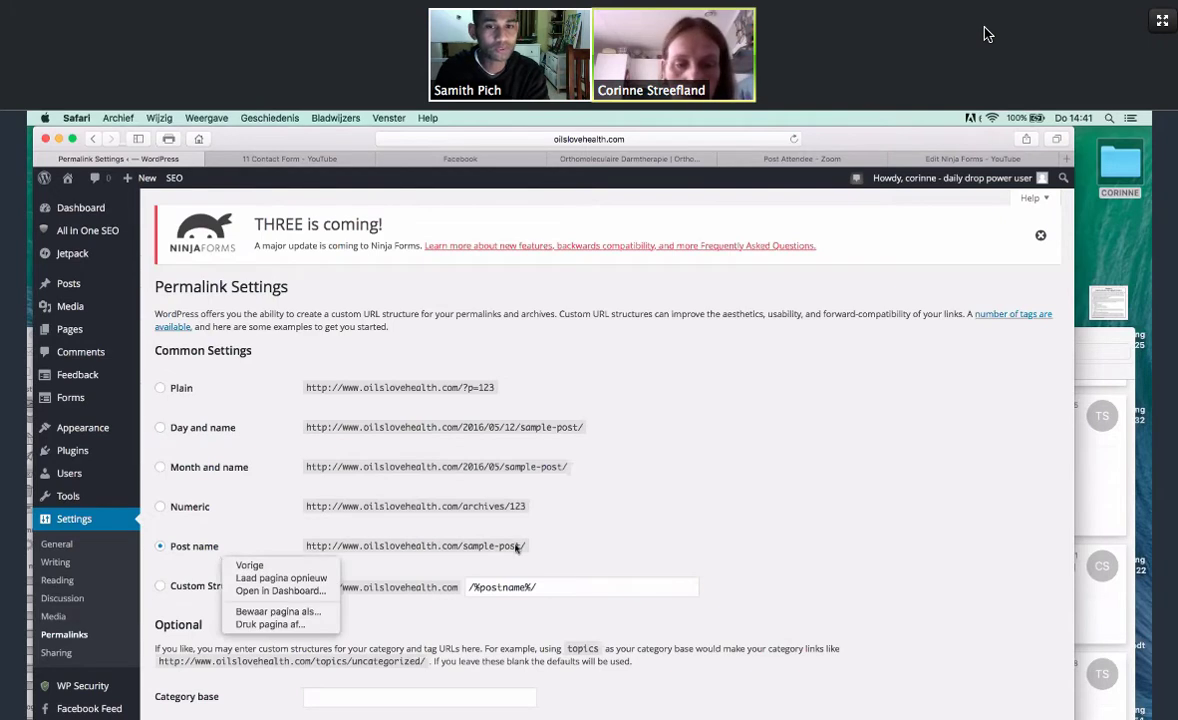
click(668, 520)
scroll(724, 565, down, 3)
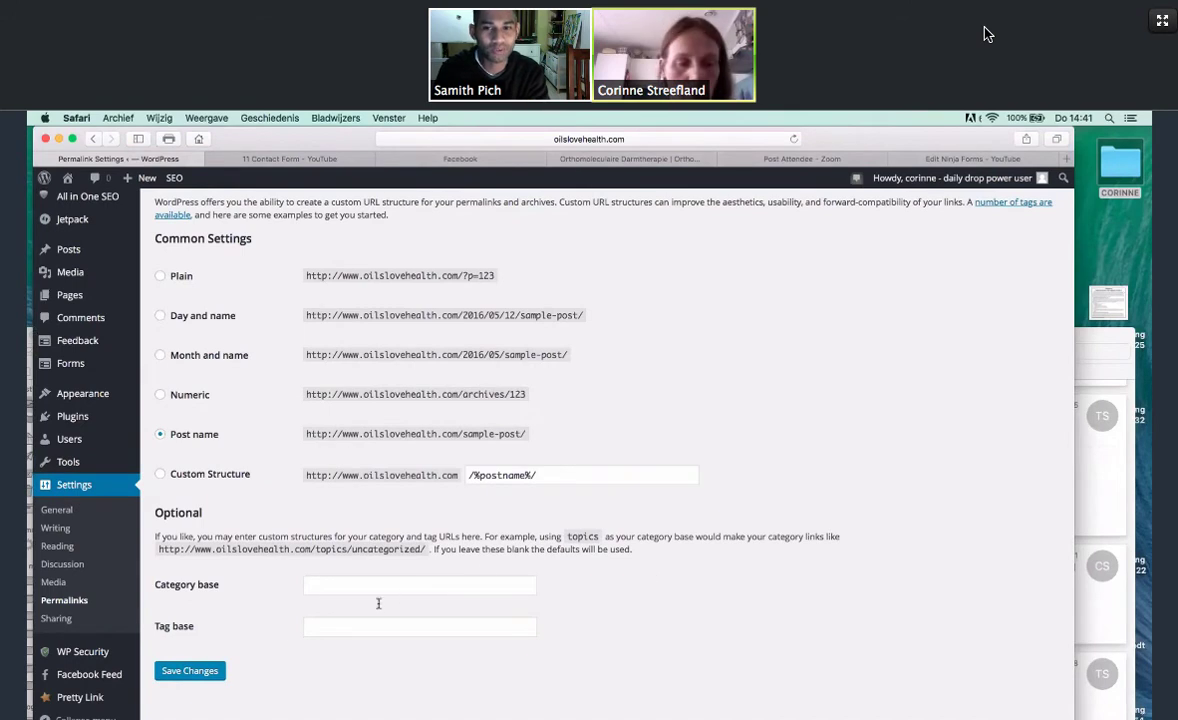
click(209, 675)
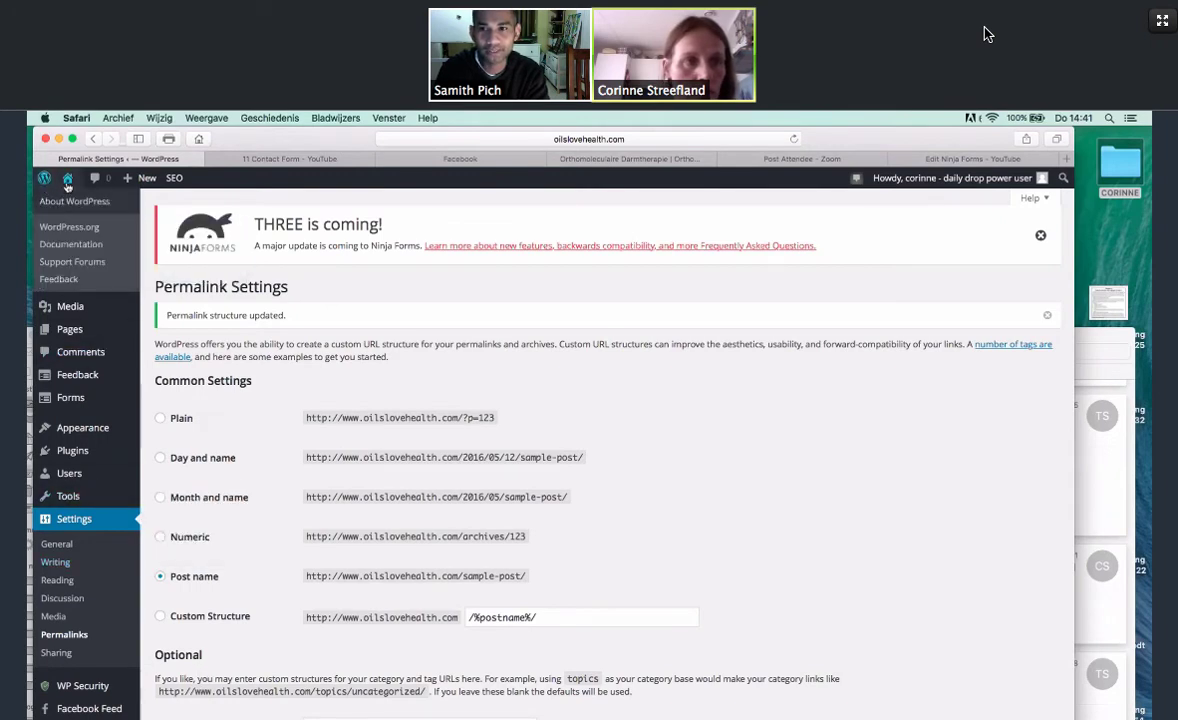
mouse_move(67, 182)
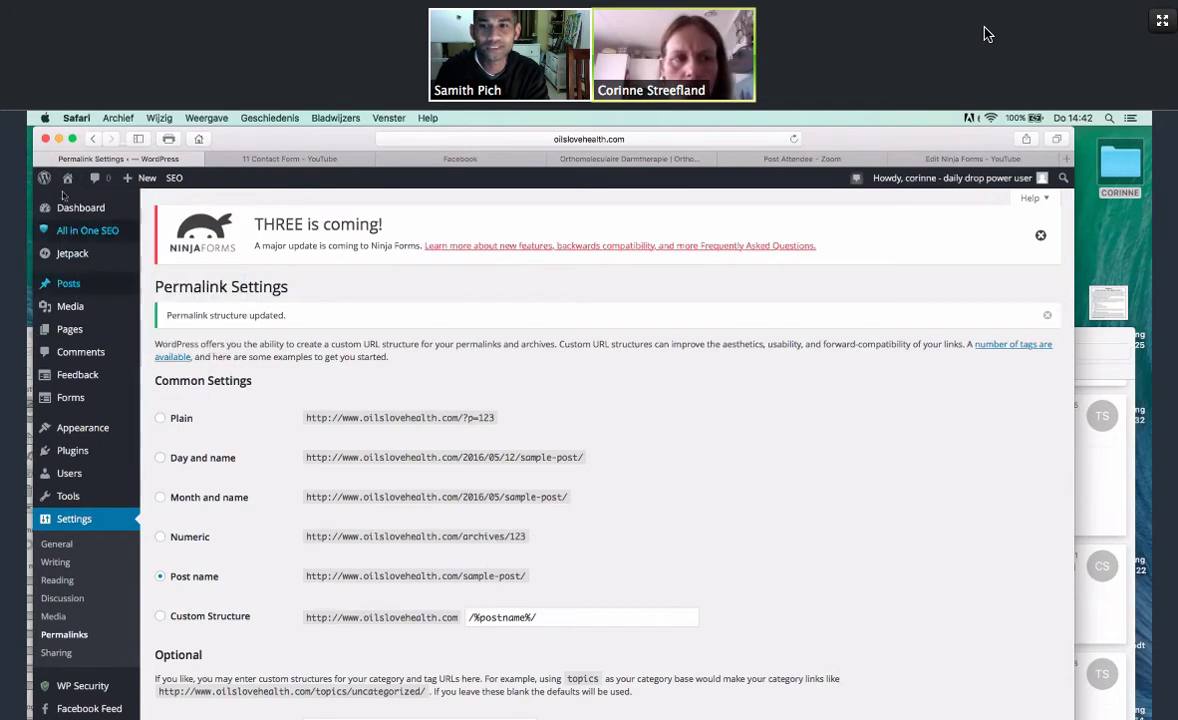
click(75, 203)
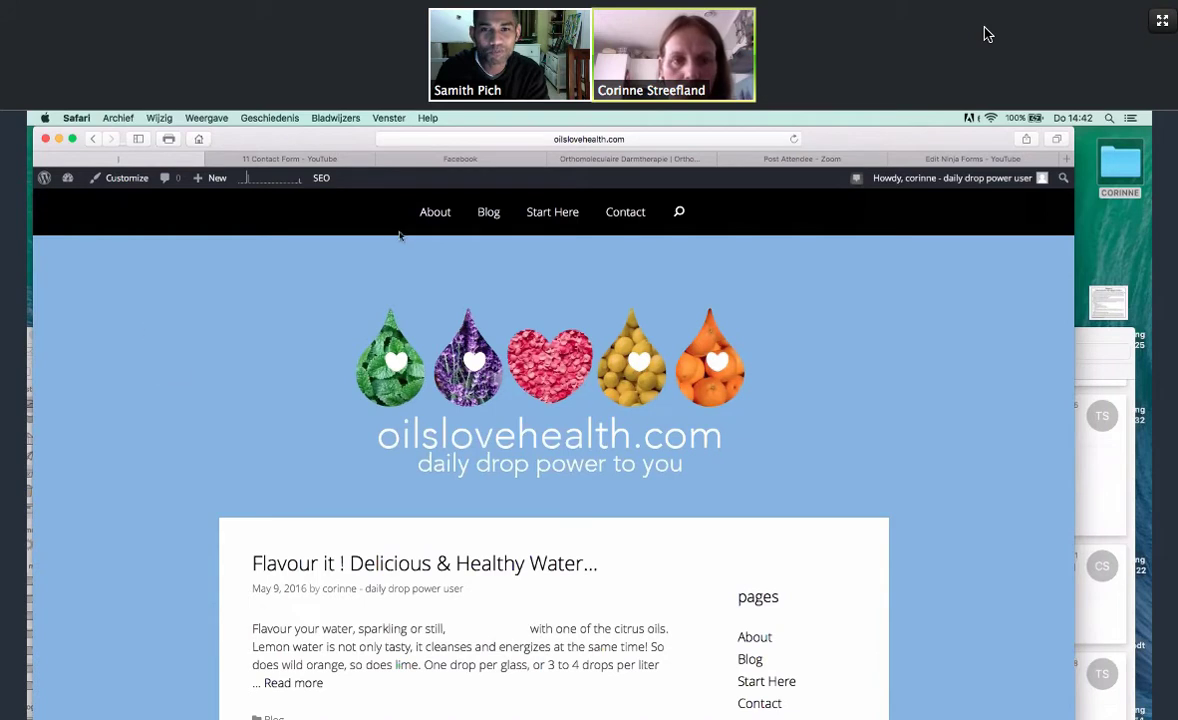
- Open the live About page and confirm its URL now ends in /about/
click(433, 212)
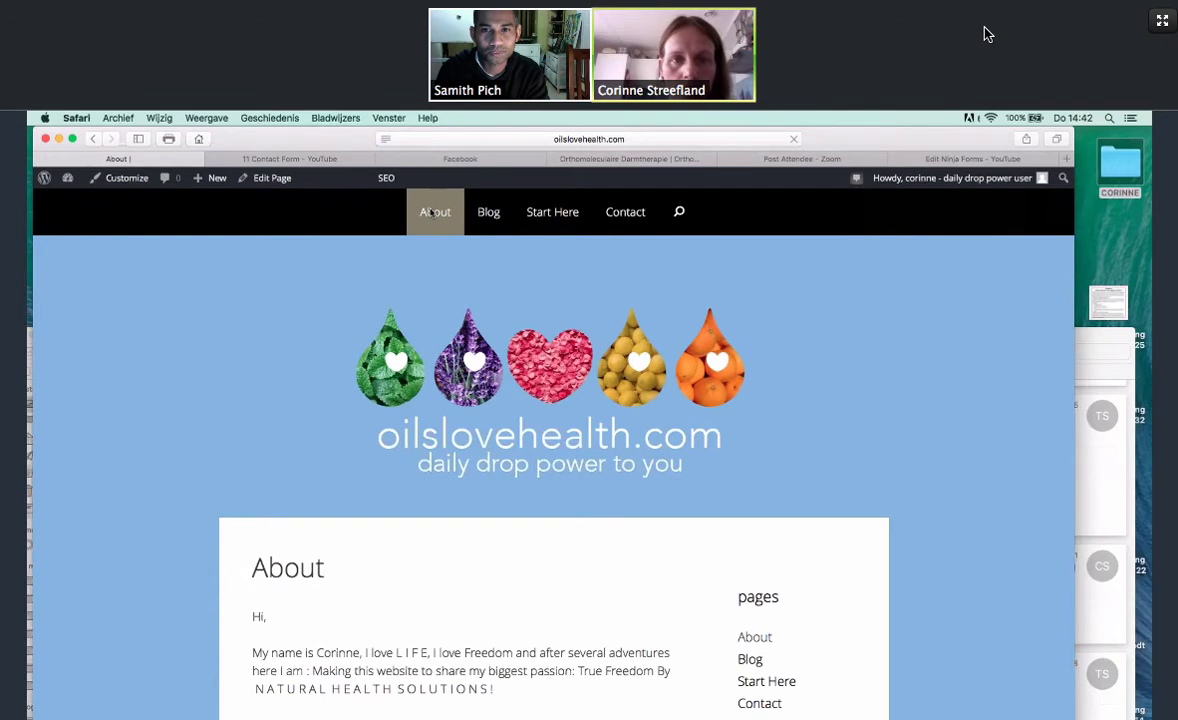
scroll(433, 212, down, 3)
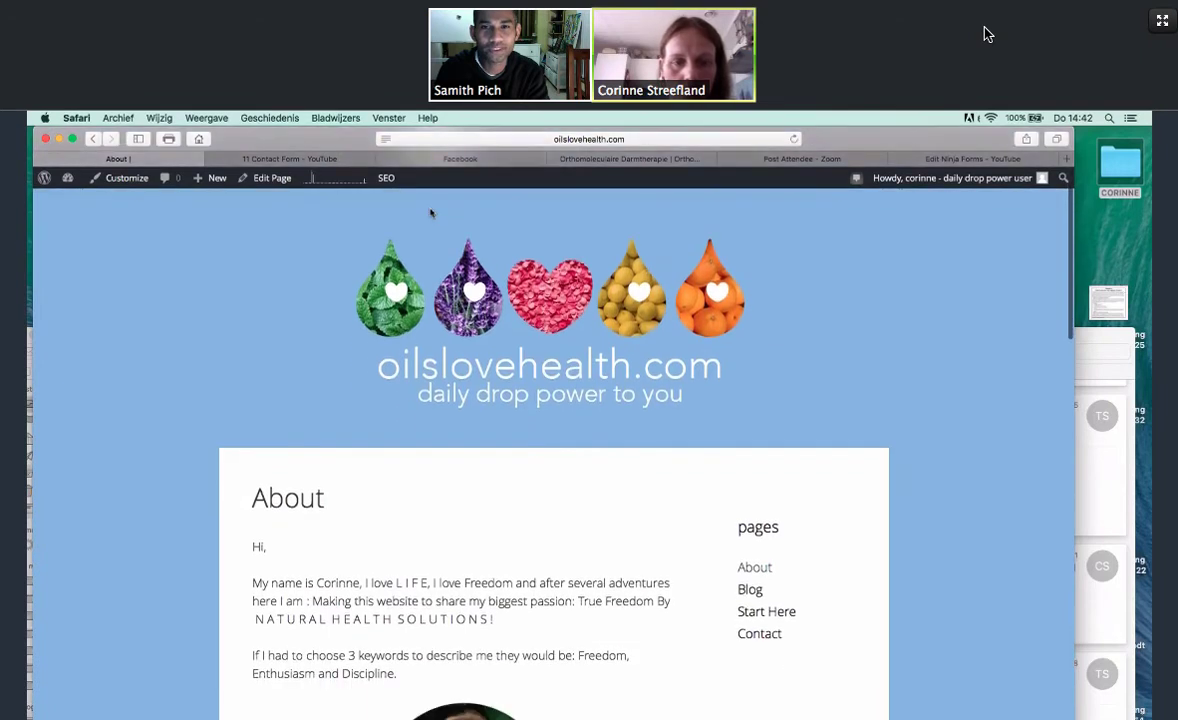
right_click(431, 214)
click(567, 136)
click(622, 139)
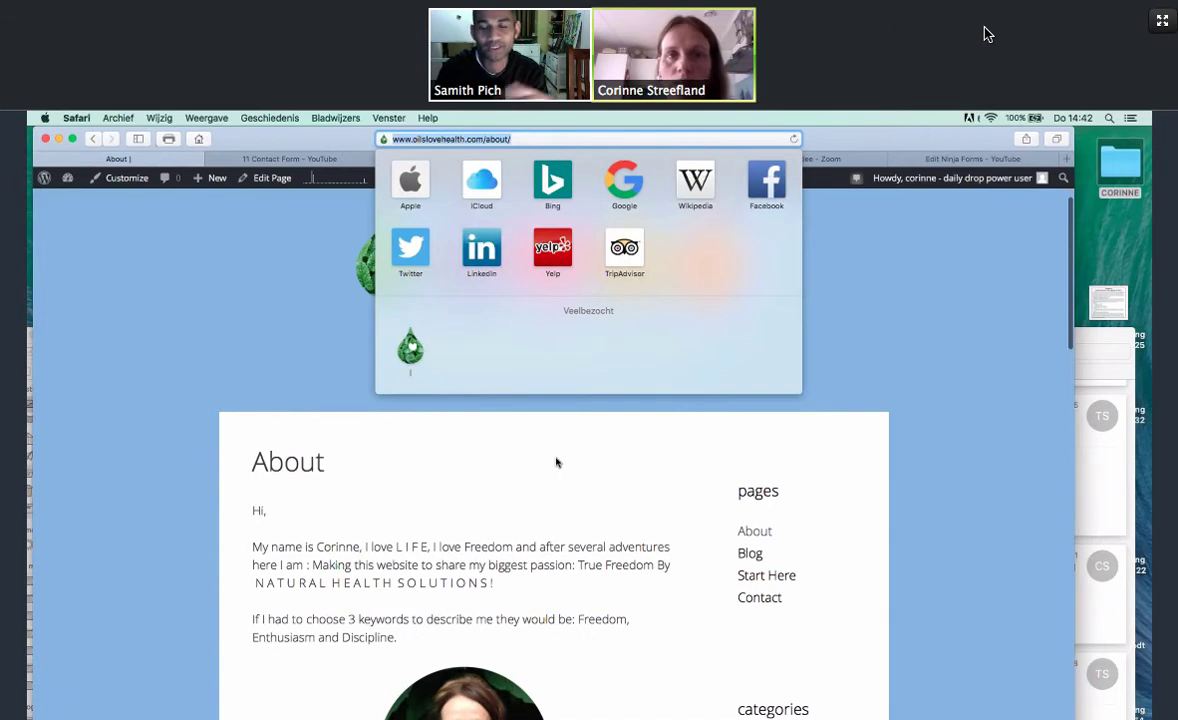
click(557, 460)
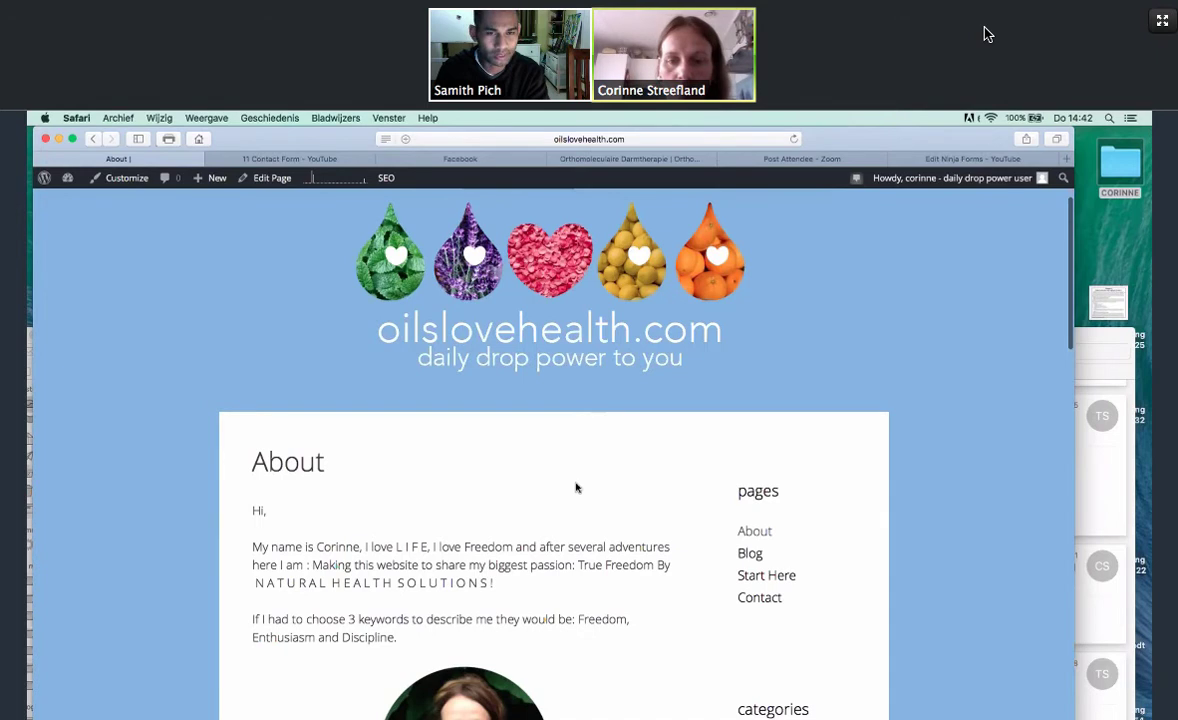
scroll(576, 487, down, 2)
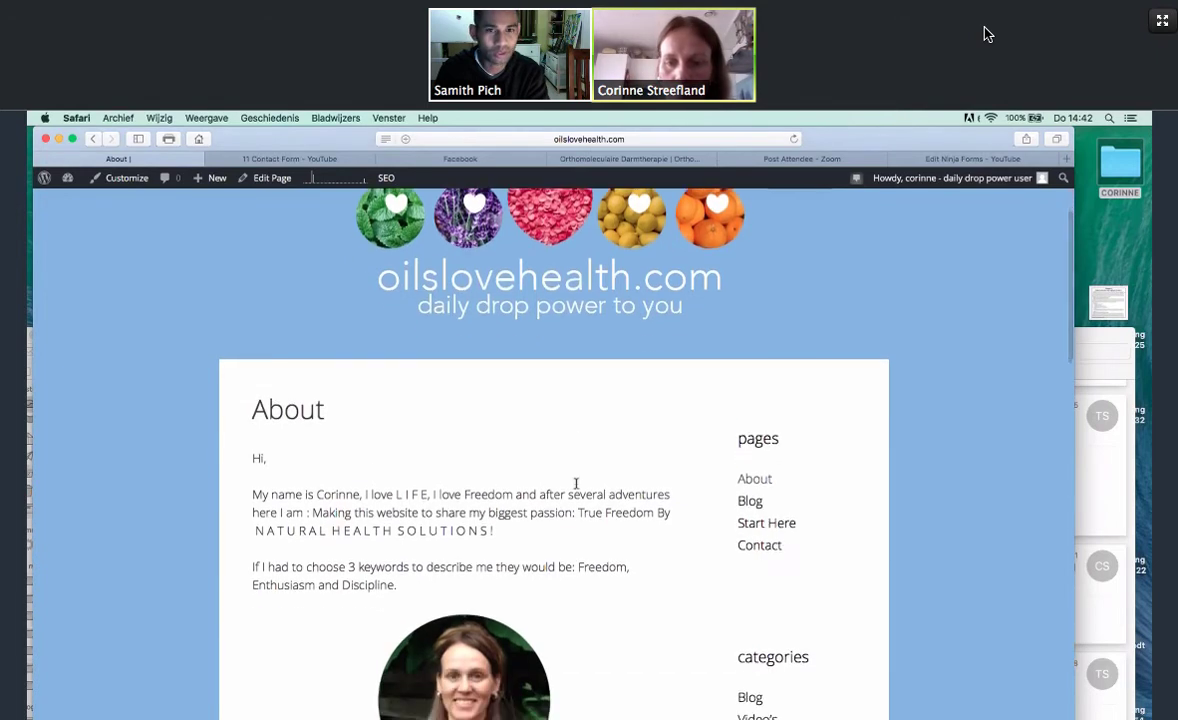
- Open the live Contact page, note the page-not-found error, and return to the dashboard
click(779, 553)
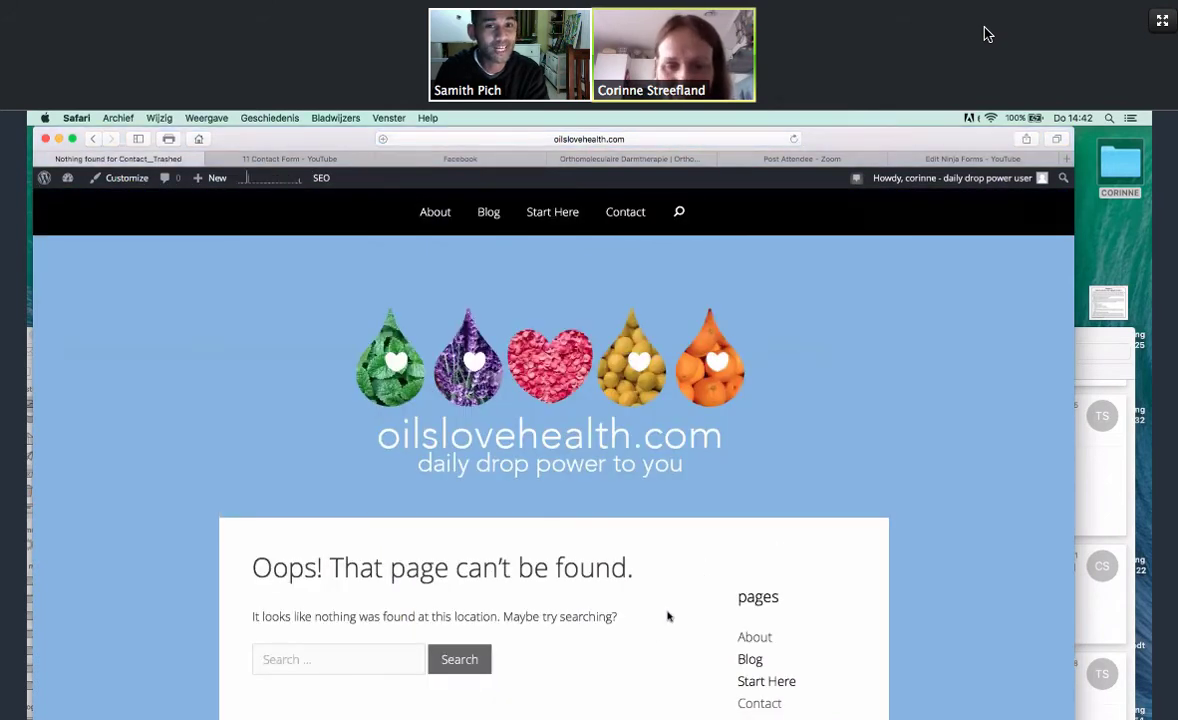
scroll(648, 674, down, 5)
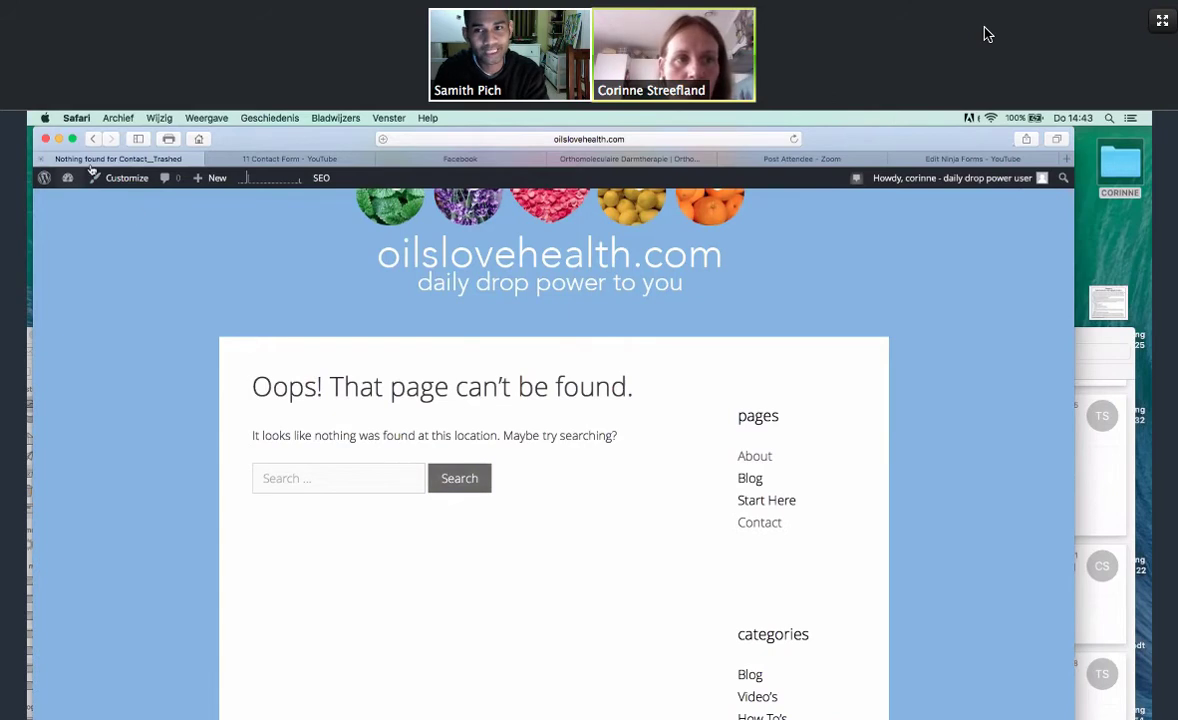
mouse_move(68, 178)
click(81, 201)
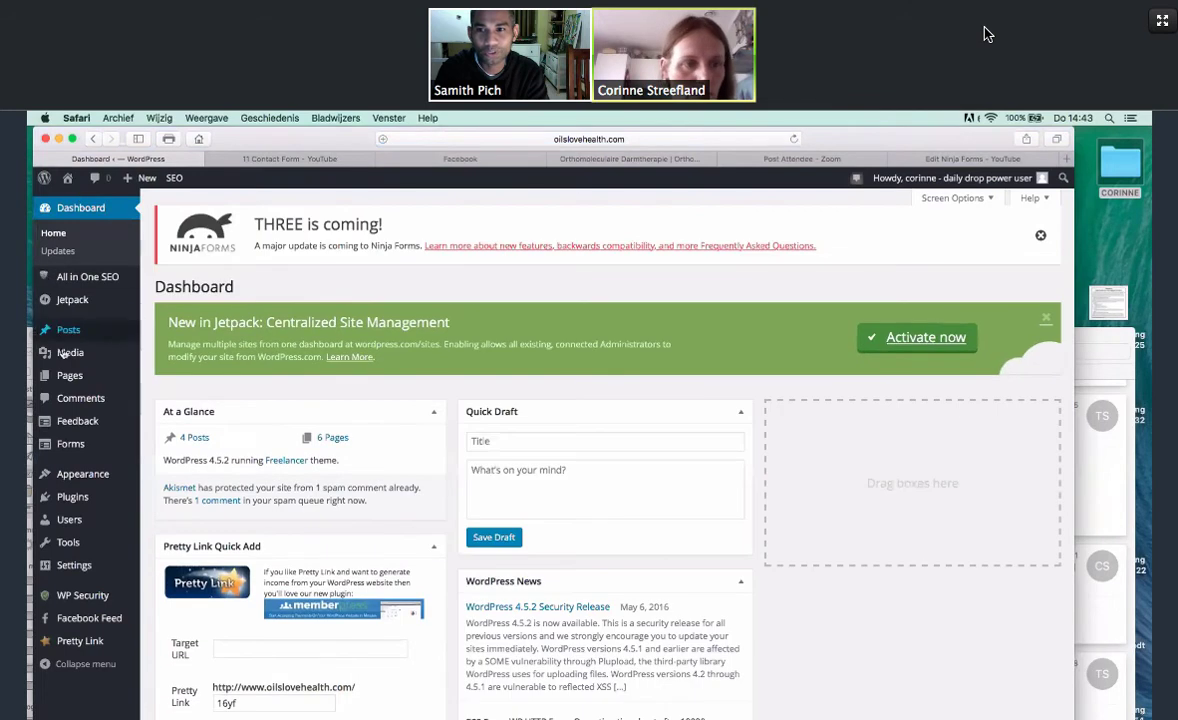
- List All Pages and open the Contact page in the editor
mouse_move(77, 384)
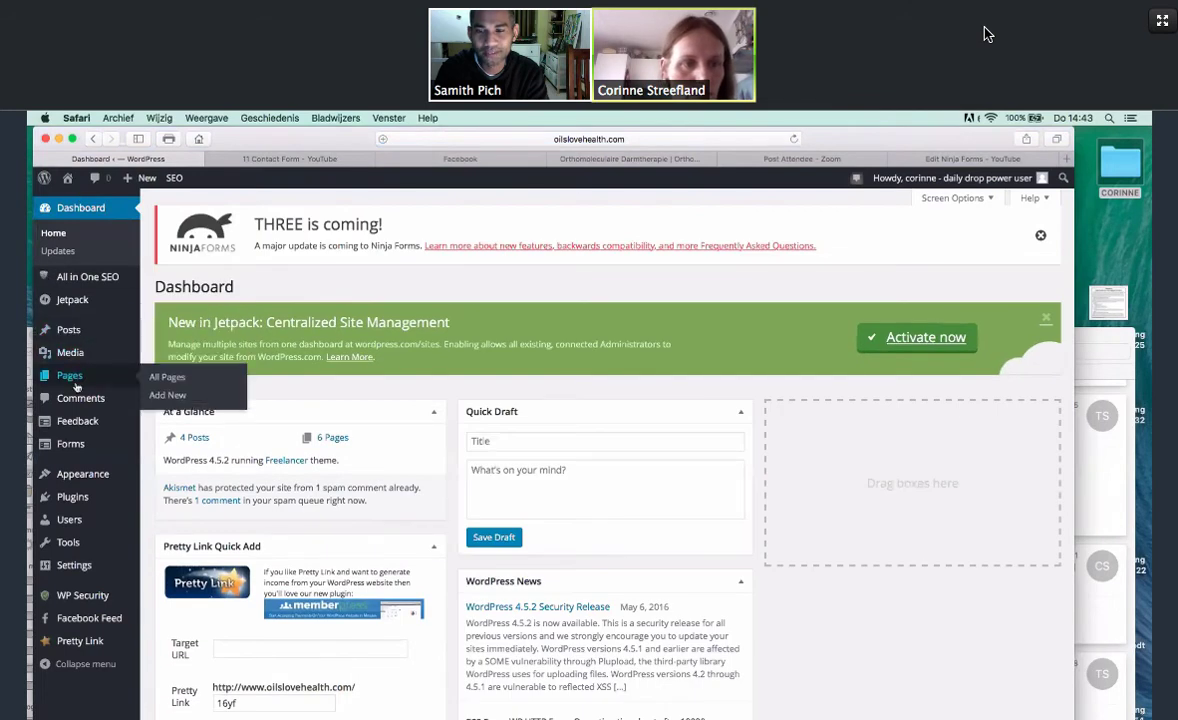
click(76, 385)
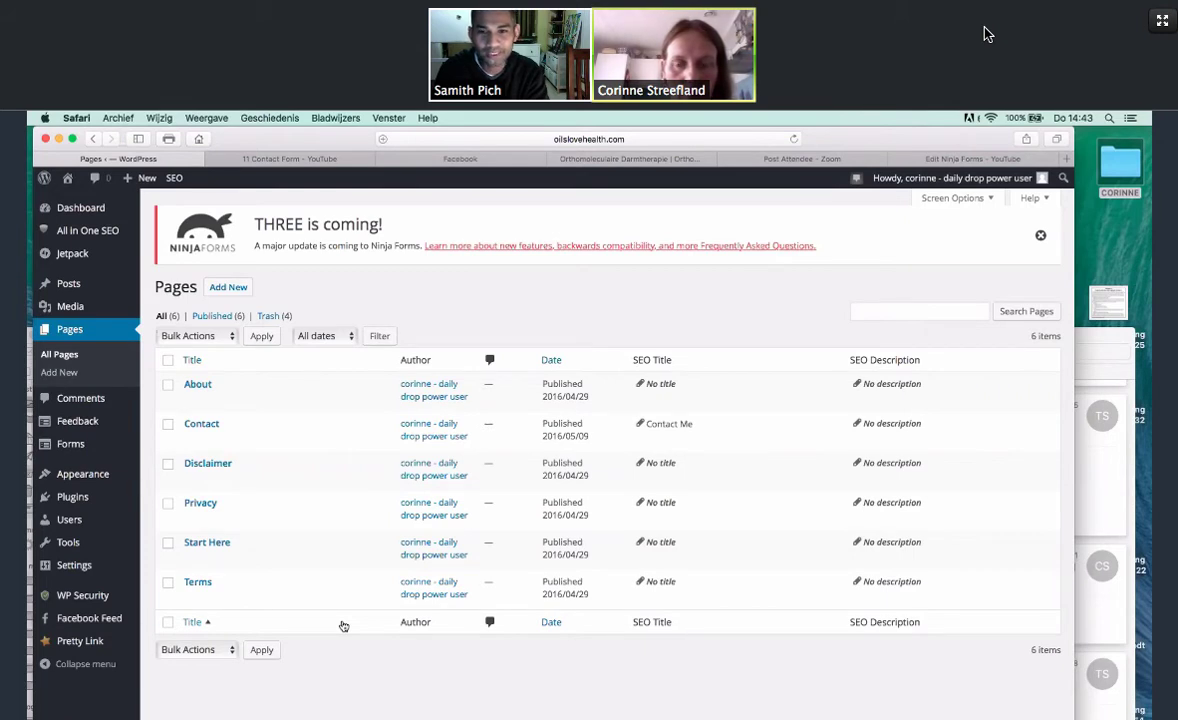
click(212, 425)
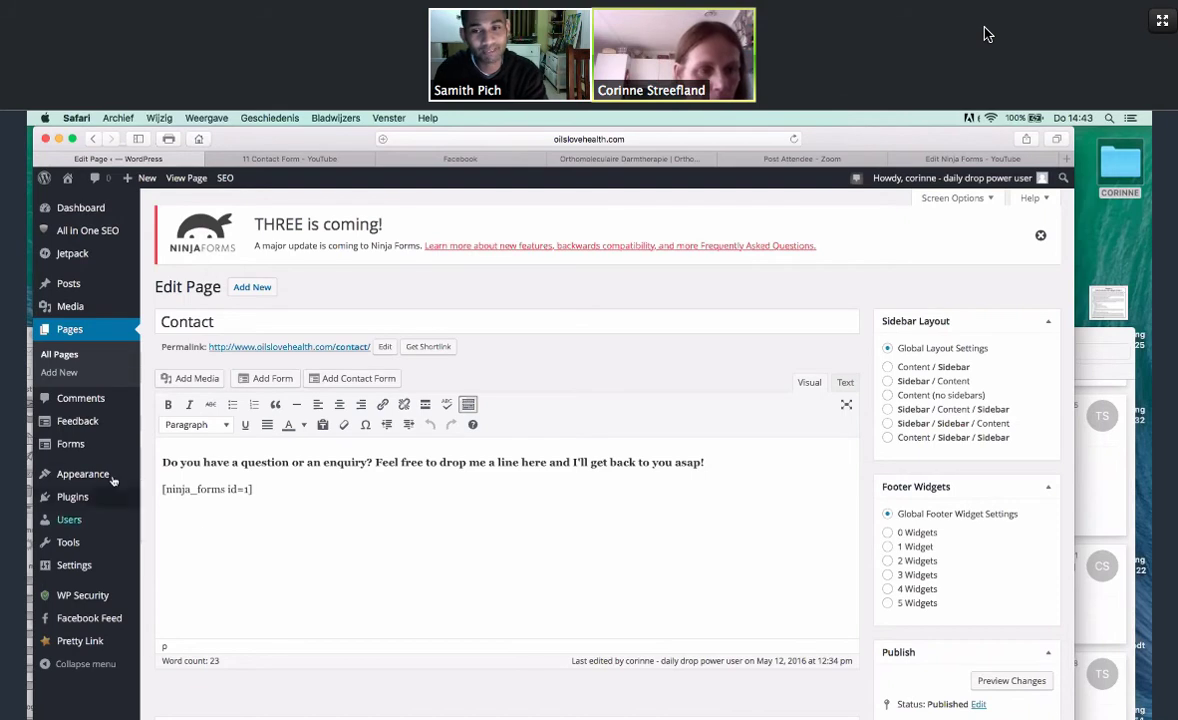
- Review the Contact page's intro line and [ninja_forms id=1] shortcode
mouse_move(106, 481)
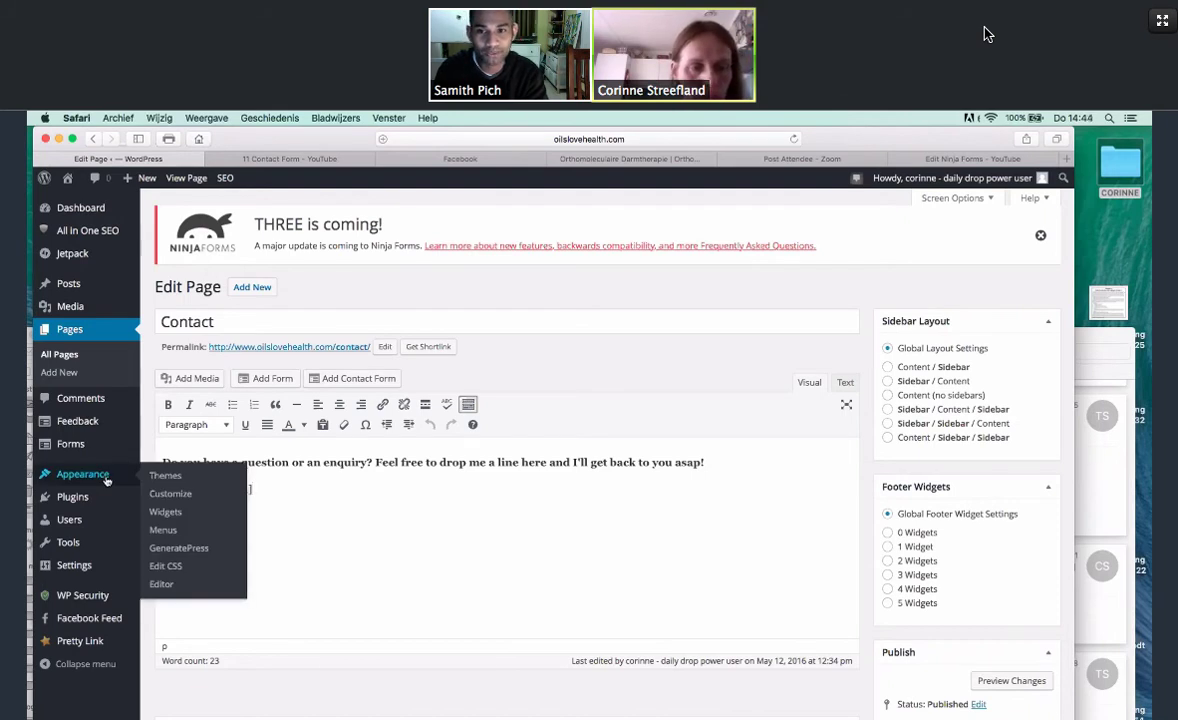
- Open Appearance > Menus to see the Footer menu's Disclaimer, Privacy, Terms and Contact items
click(165, 531)
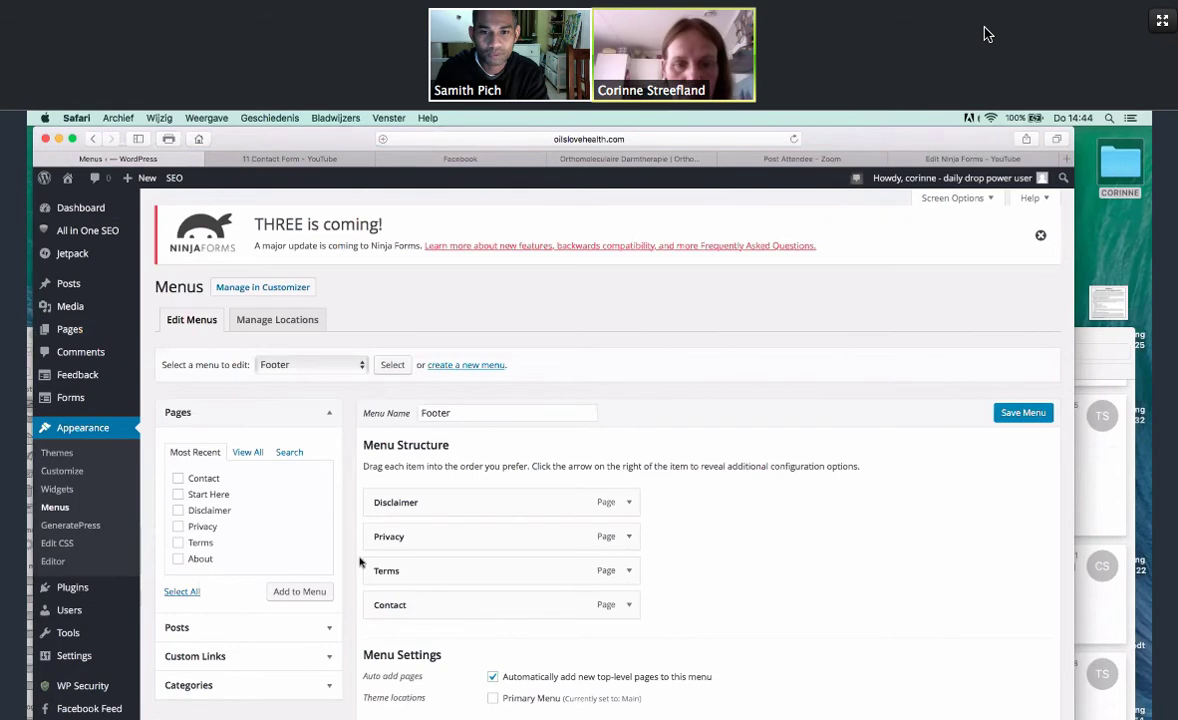
scroll(723, 586, down, 3)
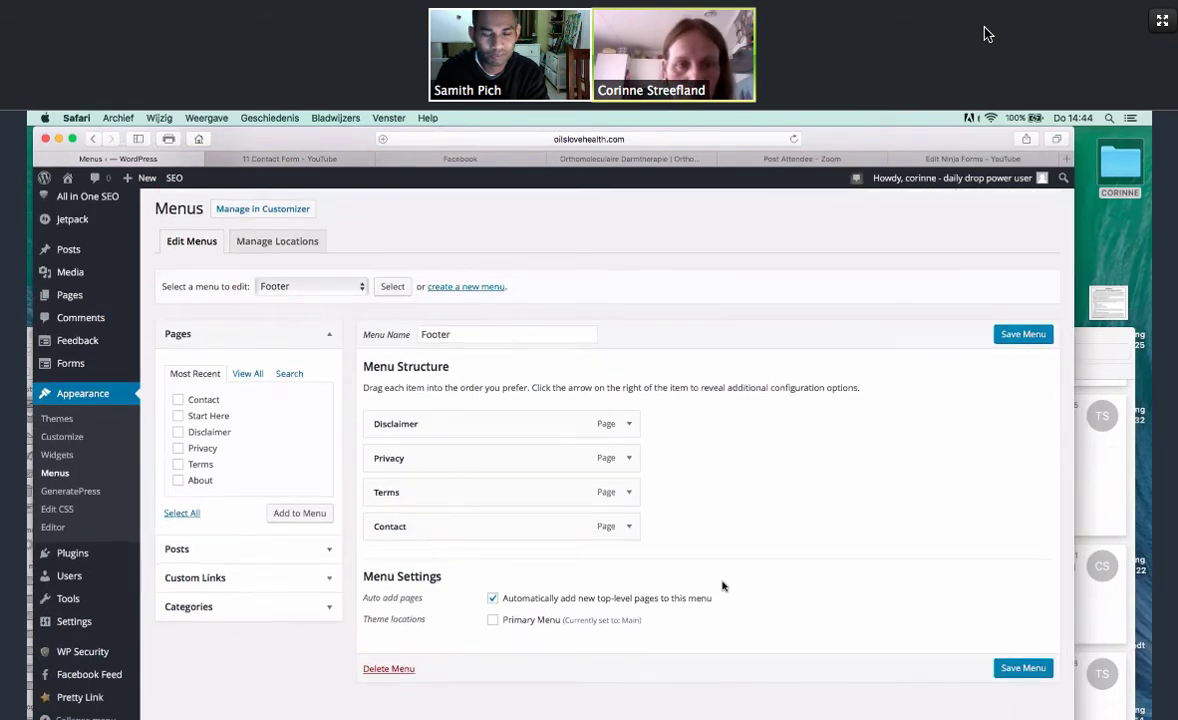
- Remove the Footer menu's old Contact item and tick the Contact page to add back
click(629, 528)
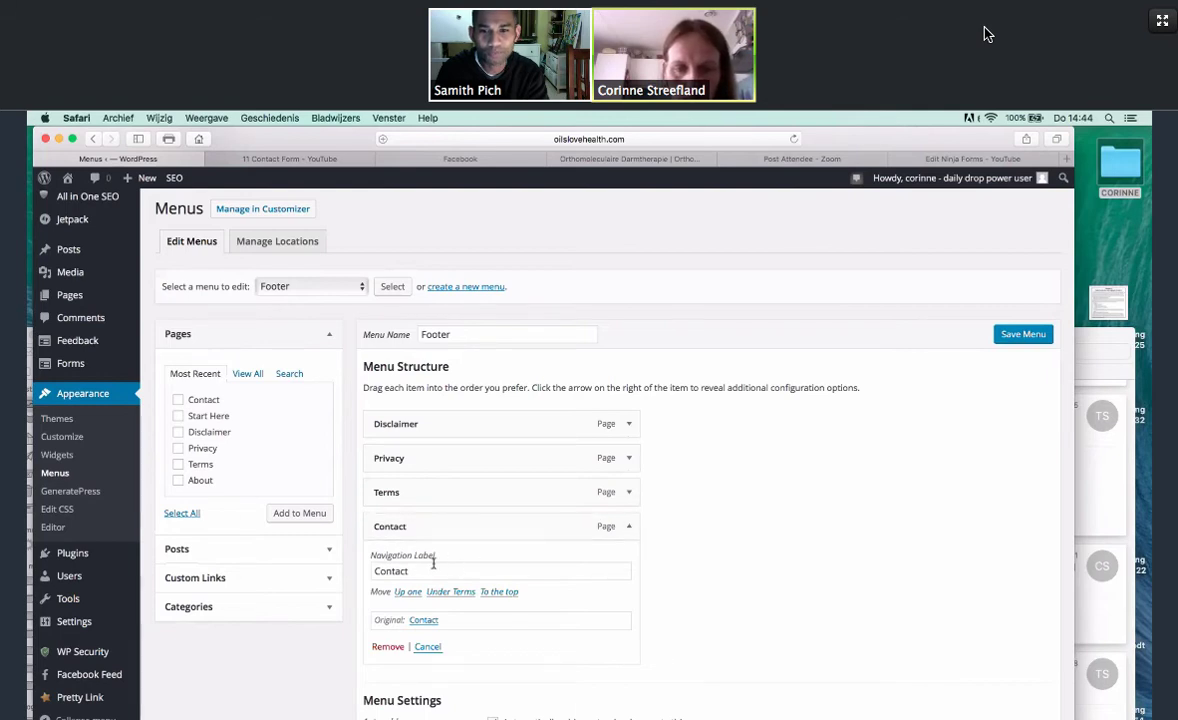
click(388, 646)
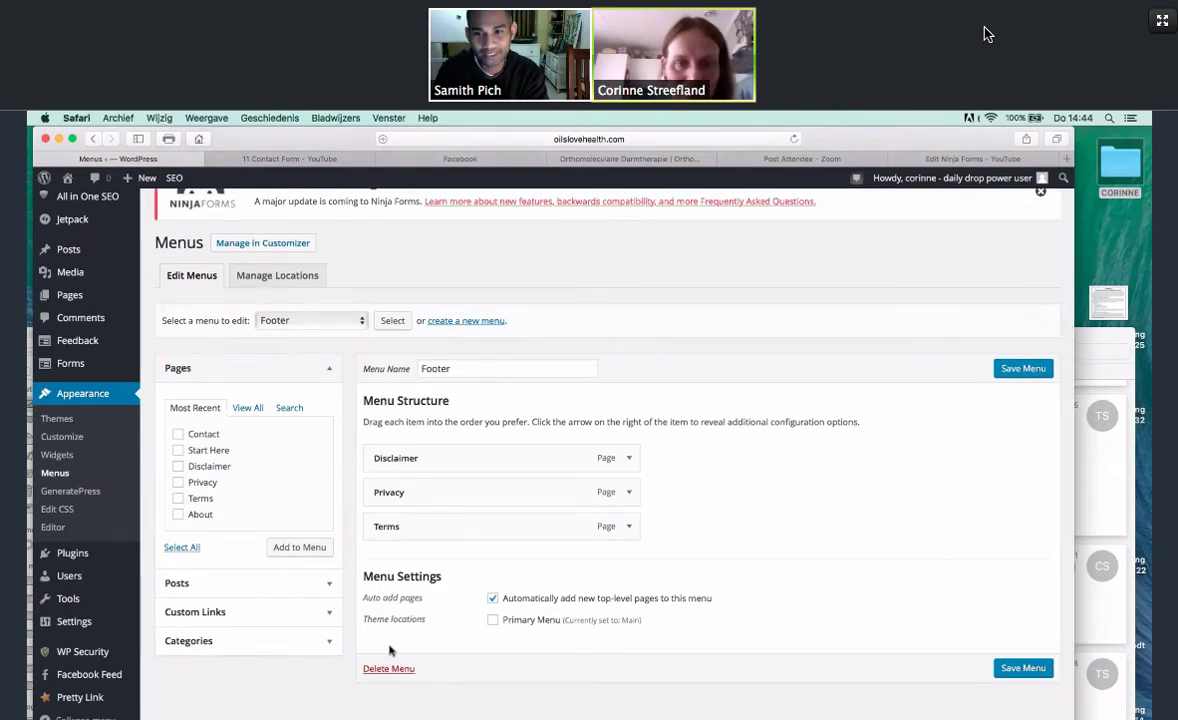
click(177, 435)
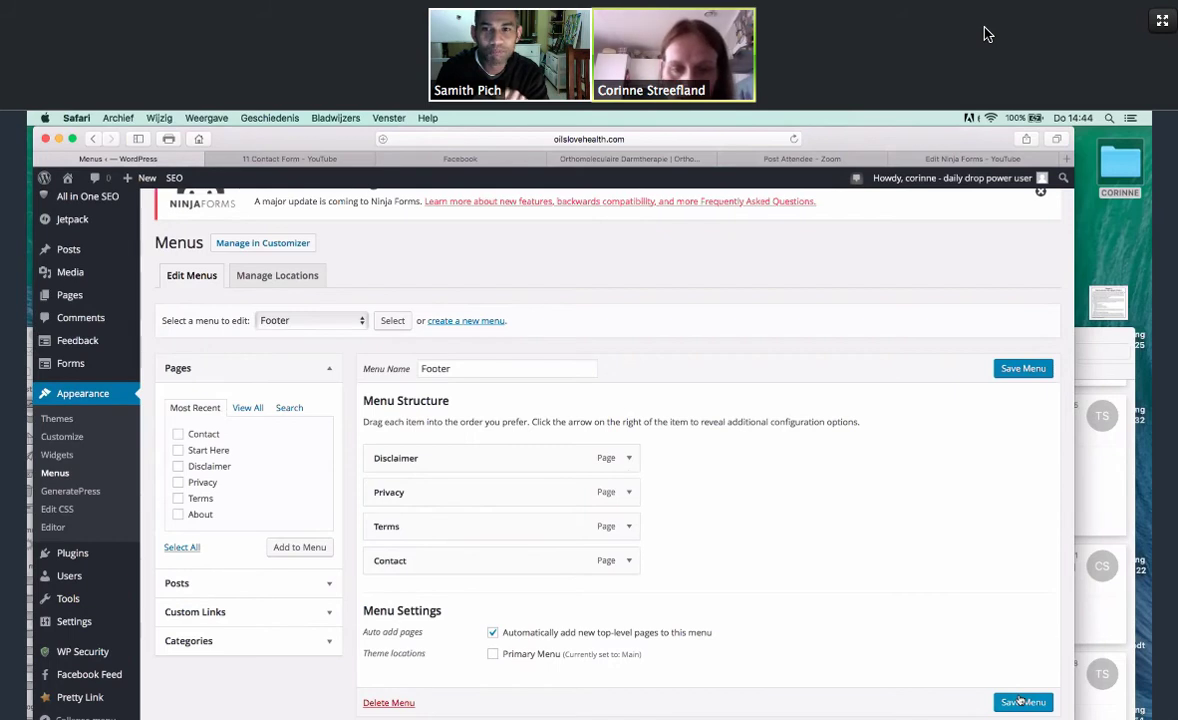
- Browse the menu selector, picking the Main menu, then close the list
click(559, 370)
click(358, 320)
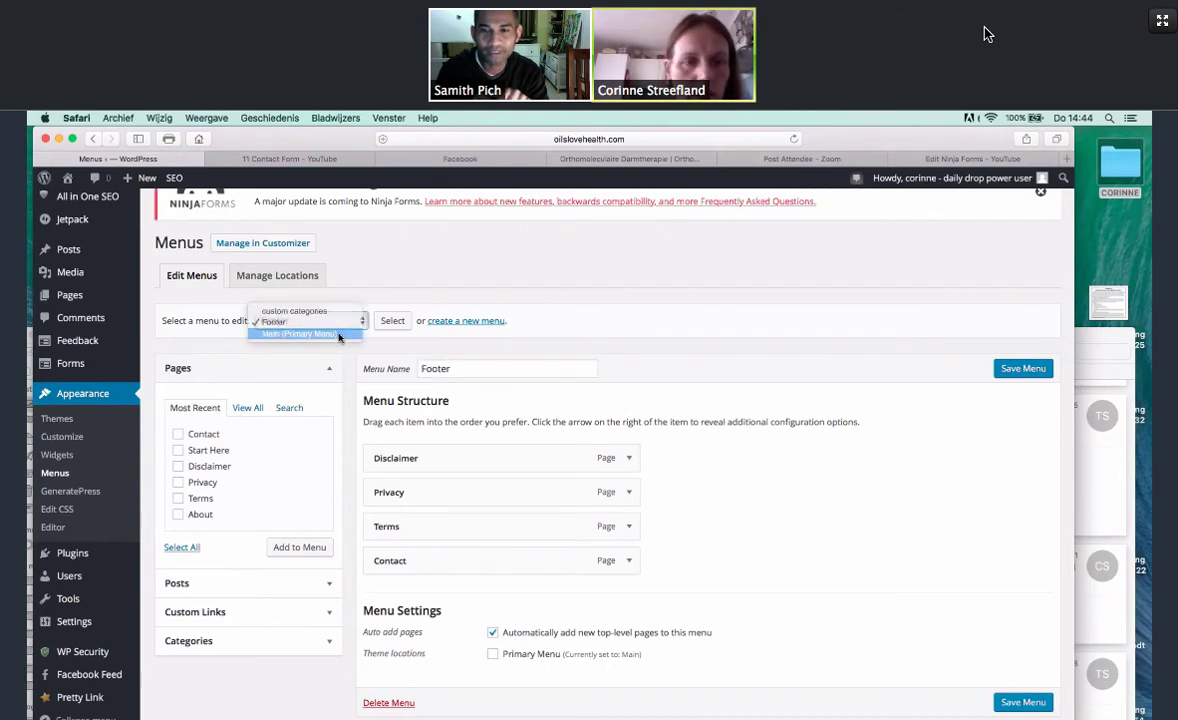
click(339, 335)
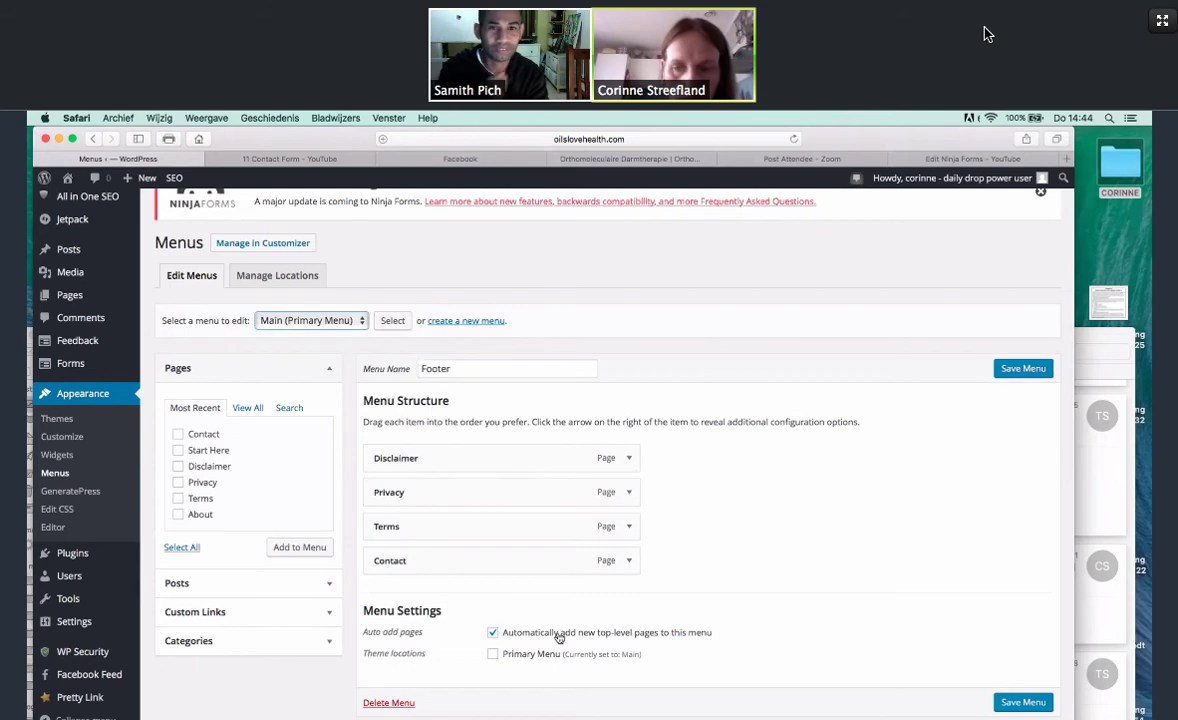
click(362, 322)
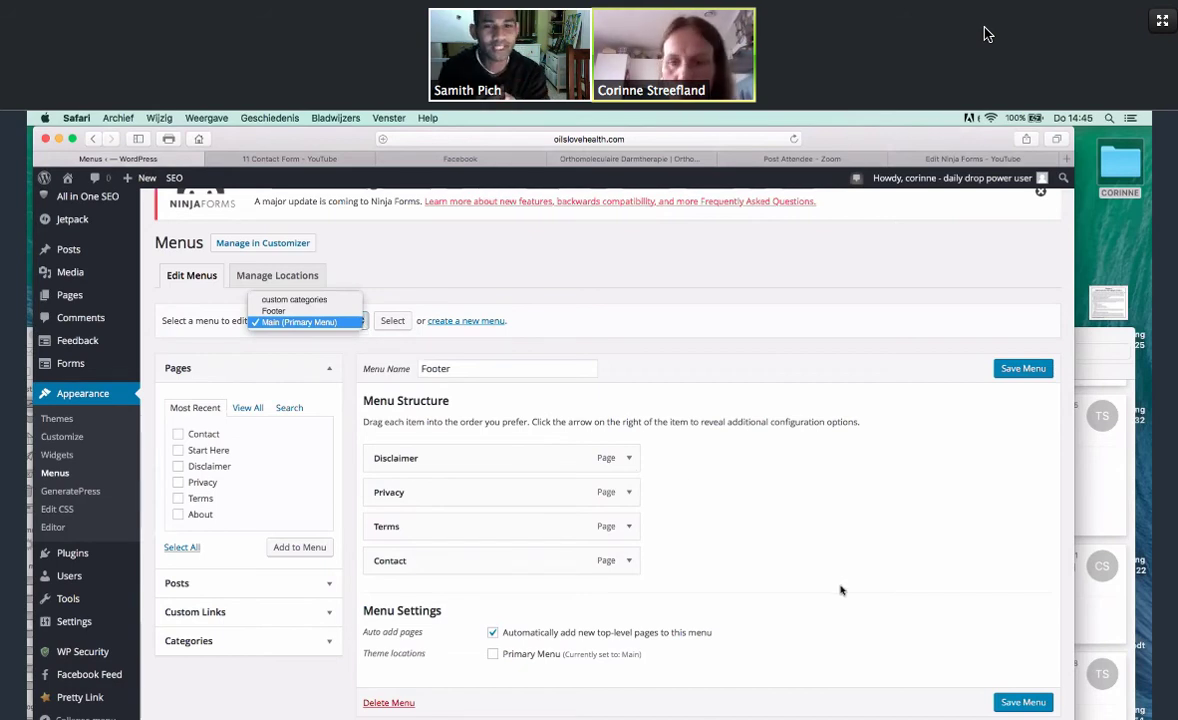
click(1010, 702)
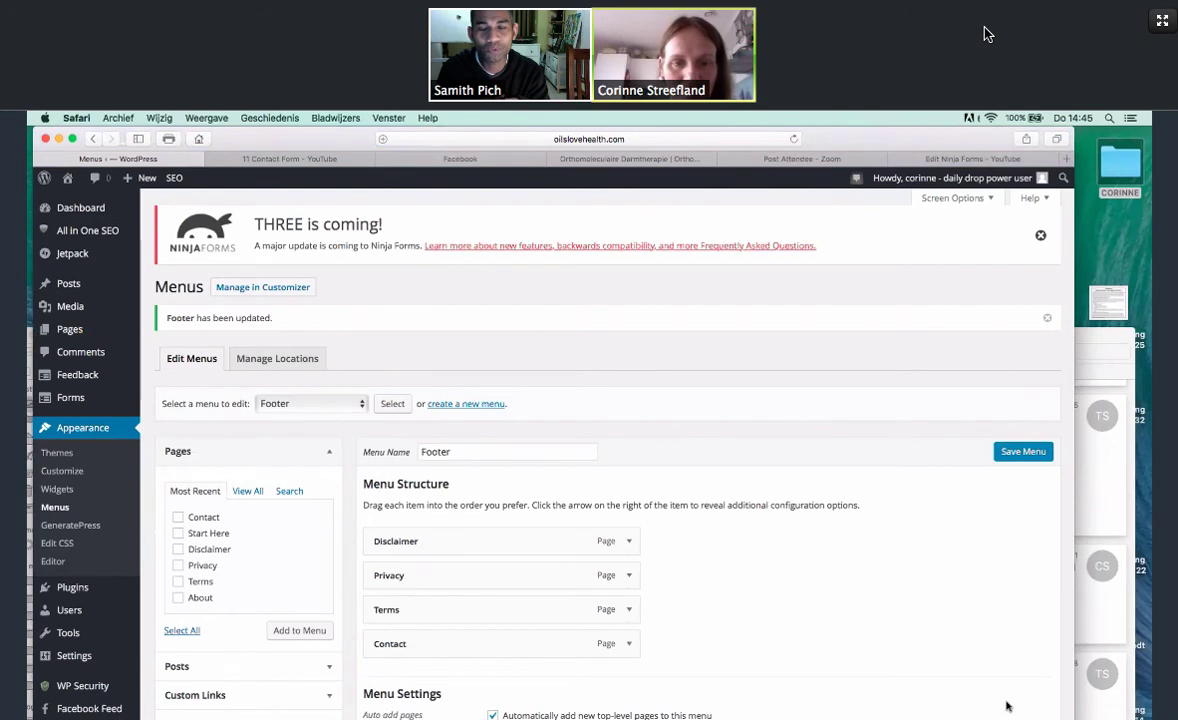
- Load Main (Primary Menu), listing About, Blog, Start Here and Contact
scroll(1006, 706, down, 3)
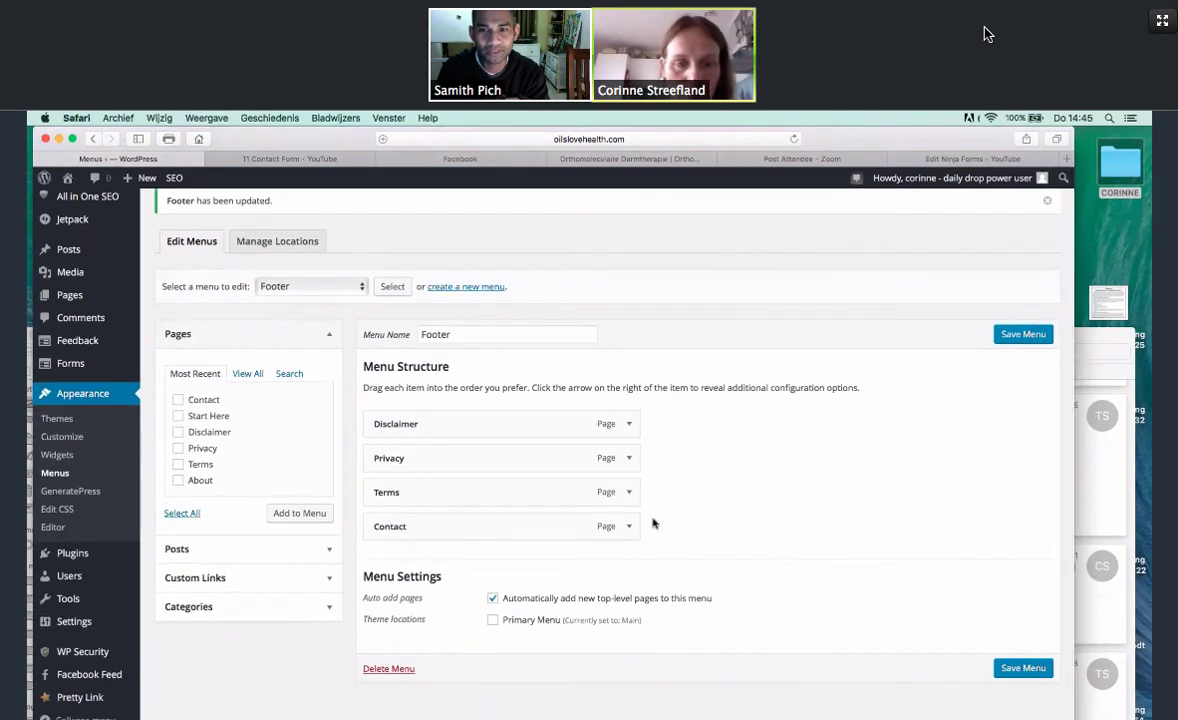
click(355, 286)
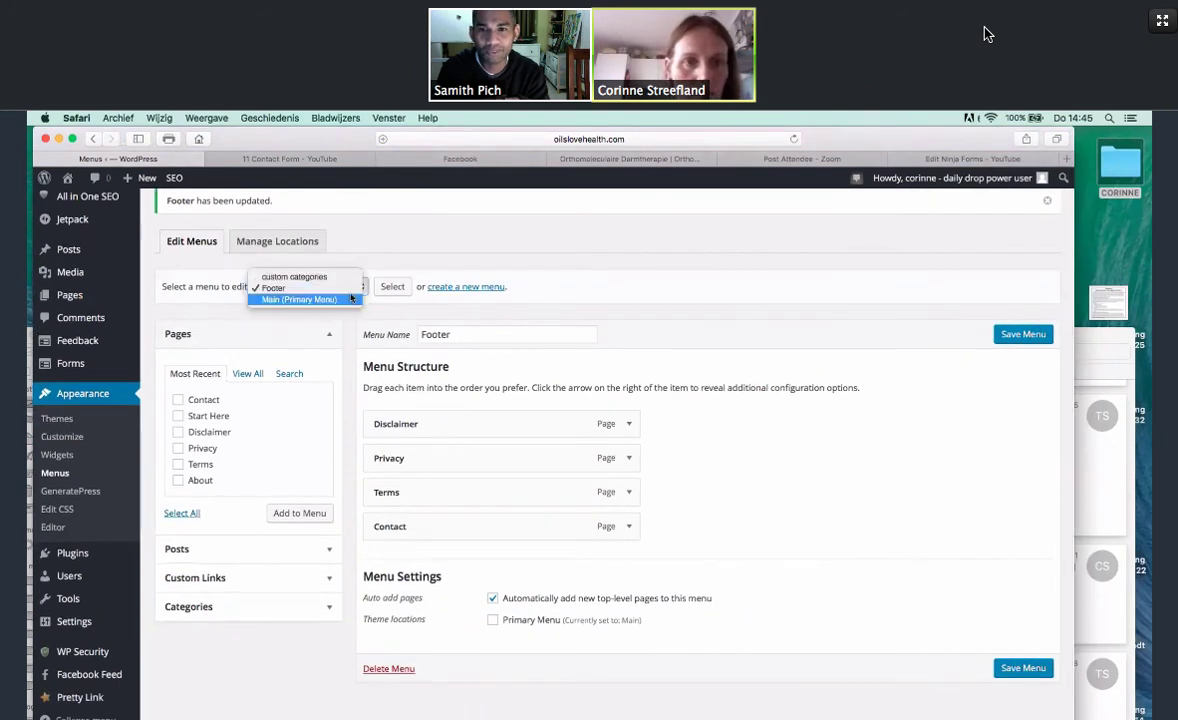
click(351, 298)
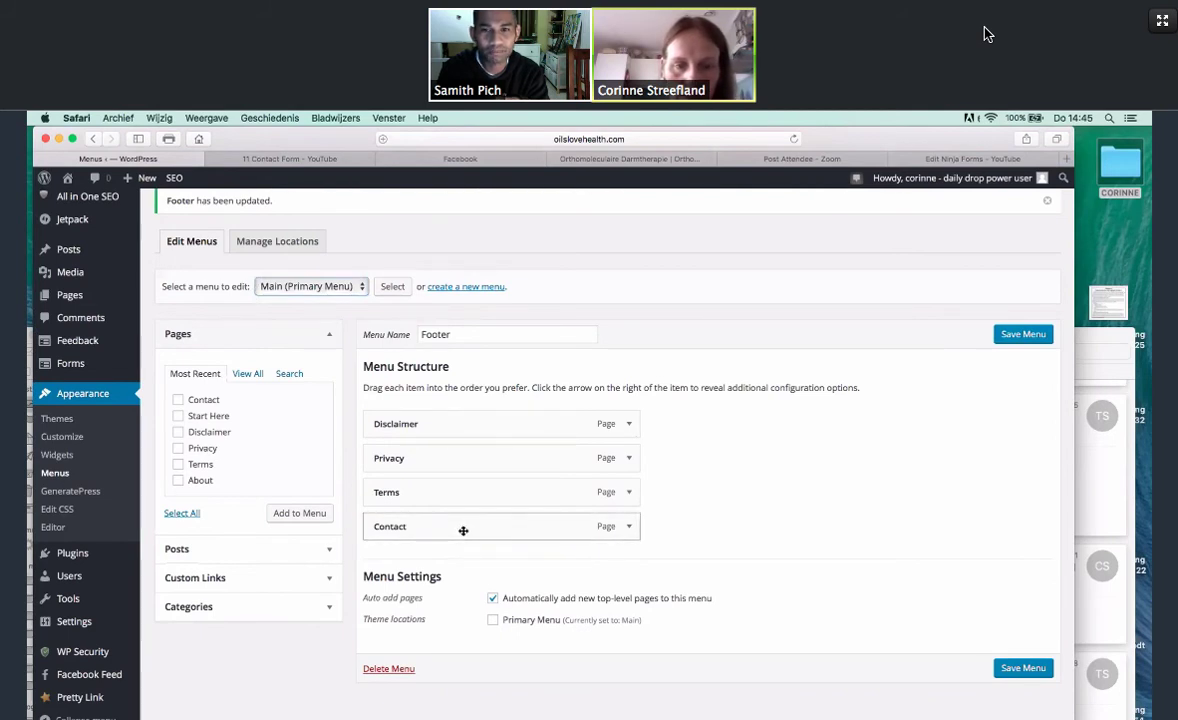
click(392, 289)
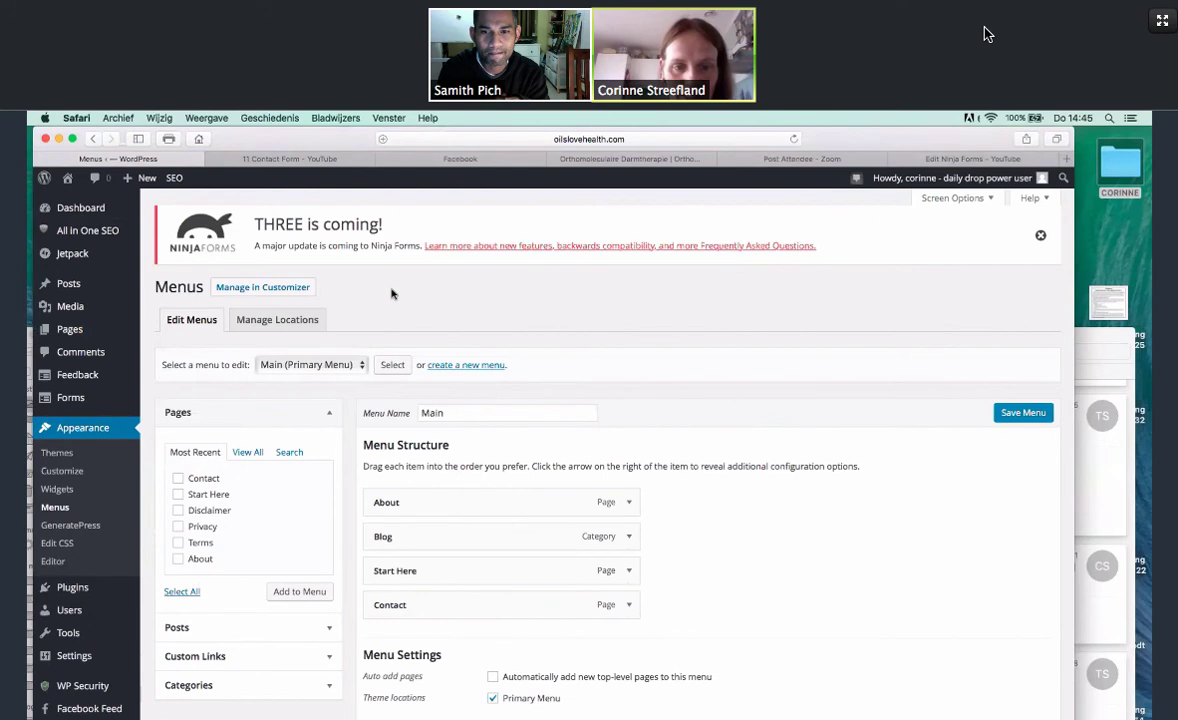
scroll(392, 293, down, 2)
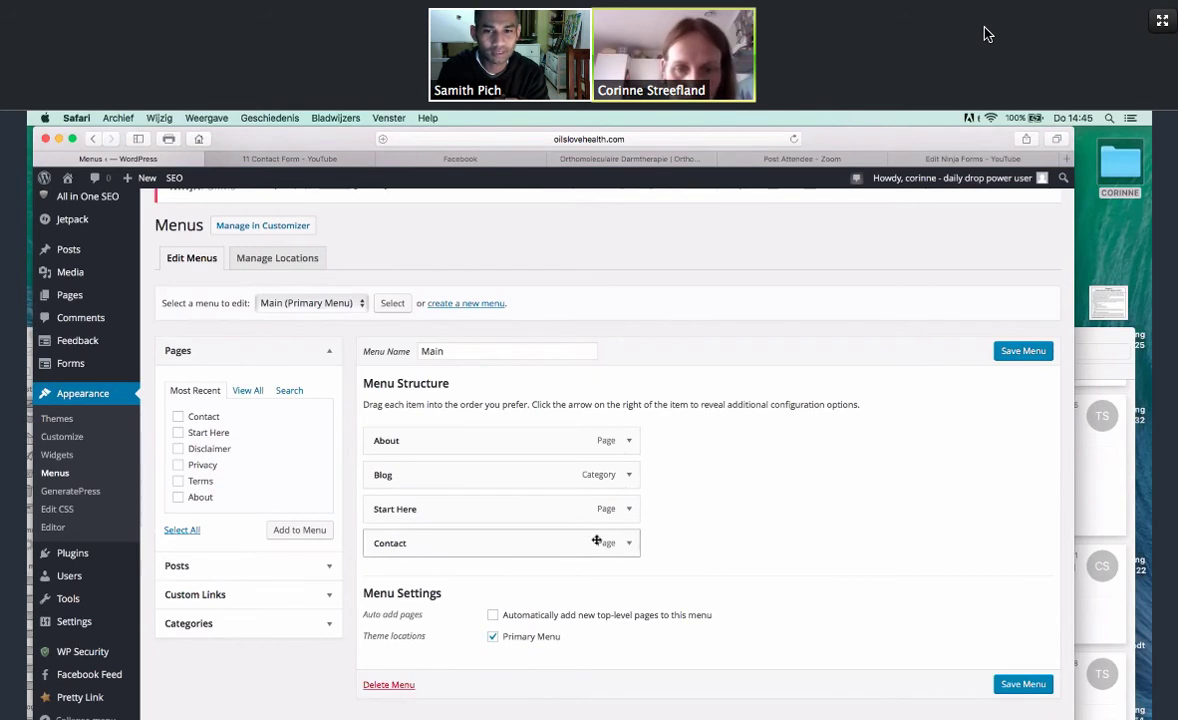
- Swap the Main menu's outdated Contact link for the Contact page from Pages, then save Main
click(628, 544)
click(390, 664)
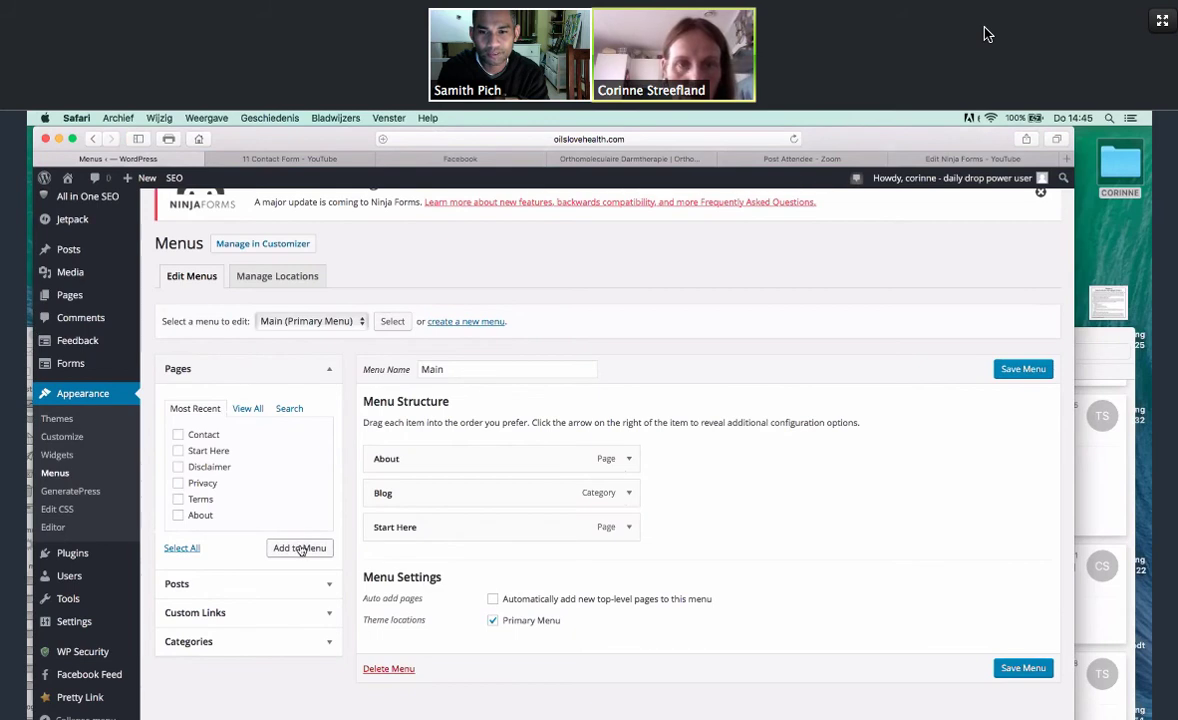
click(178, 434)
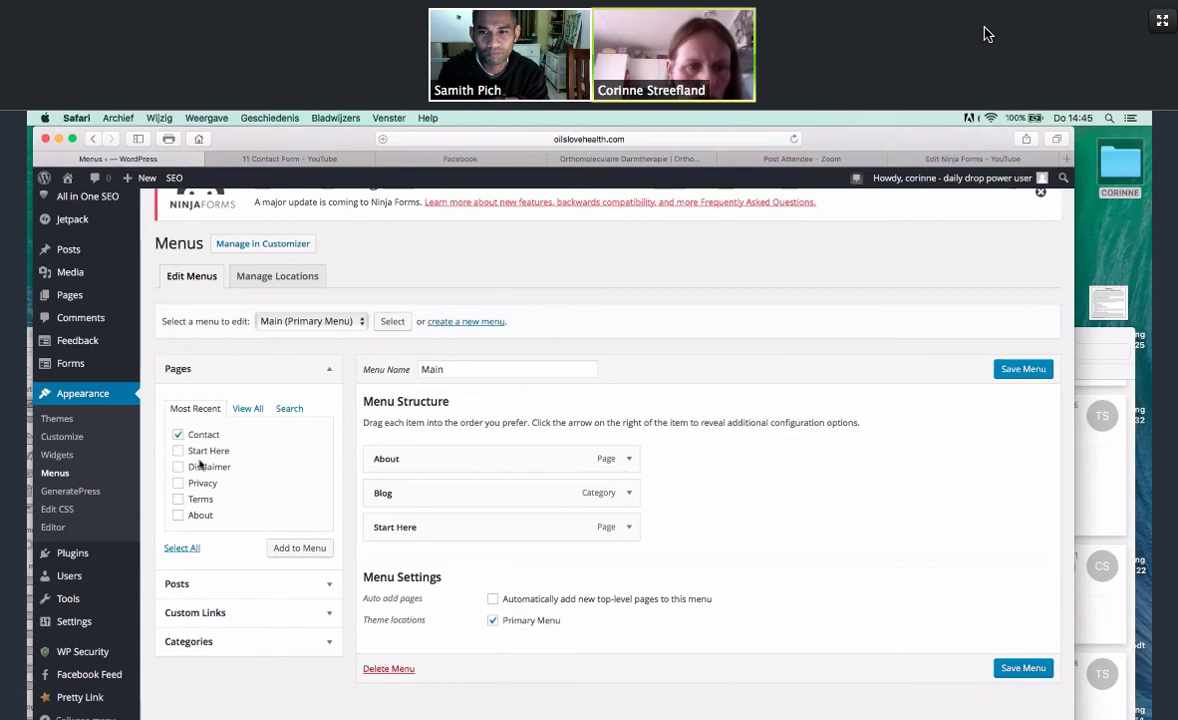
click(309, 556)
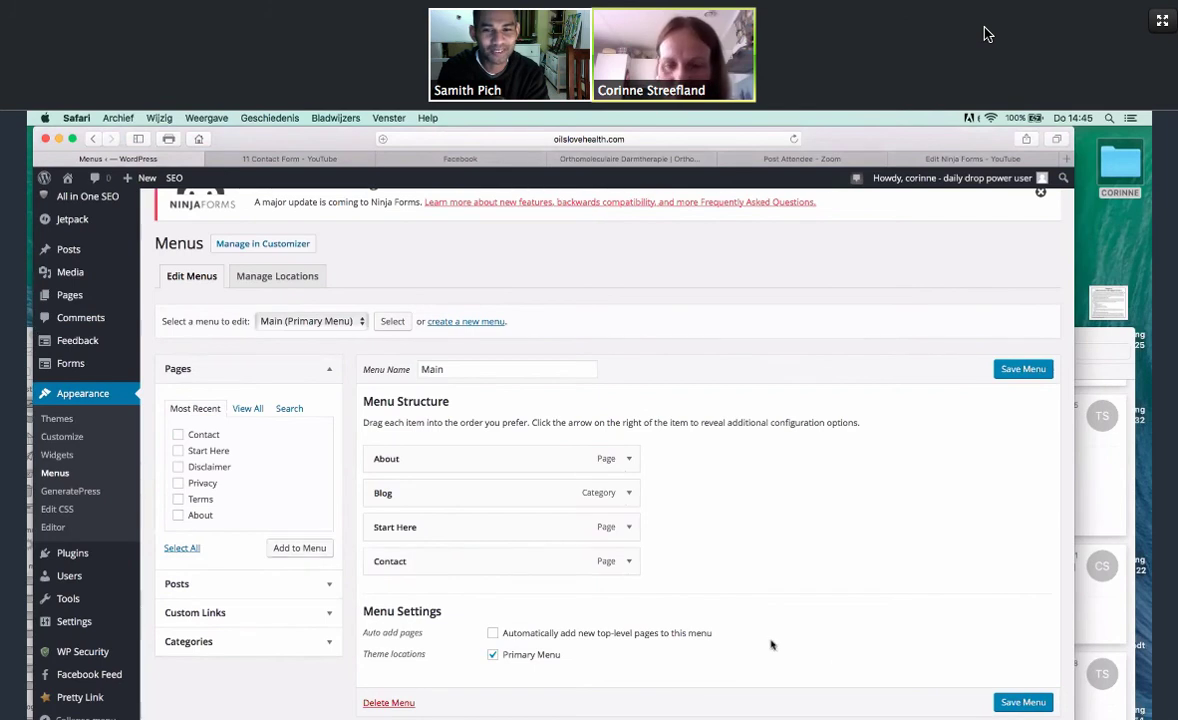
click(1018, 703)
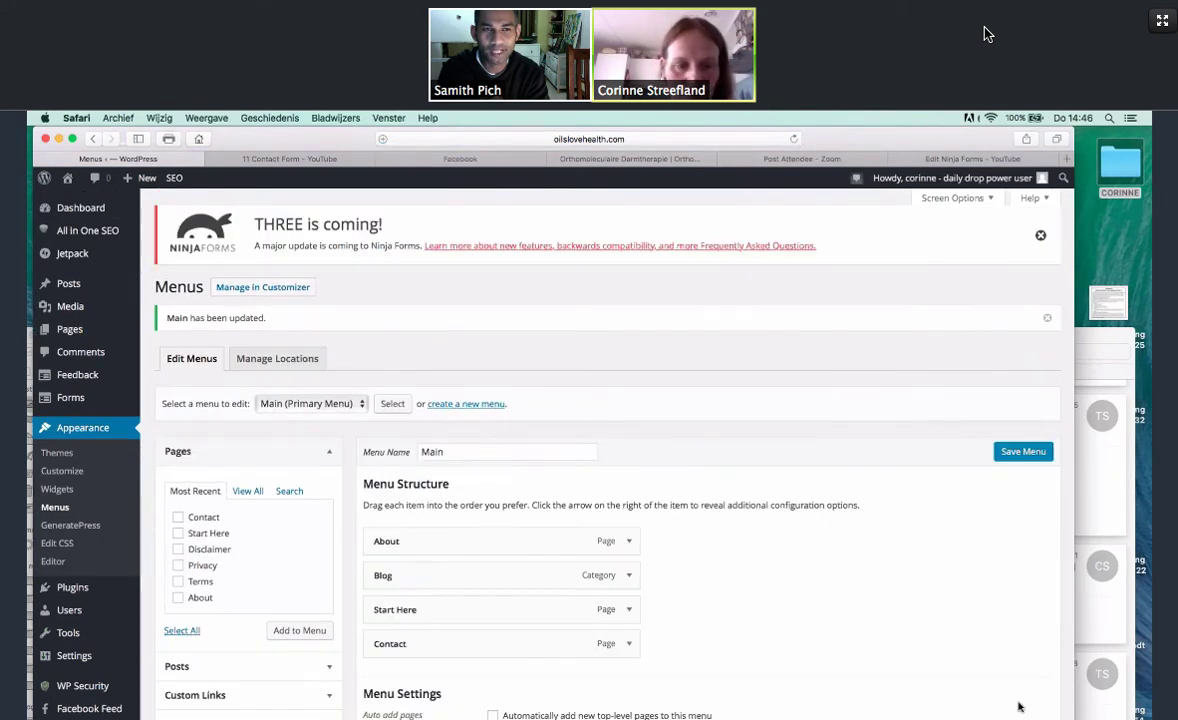
scroll(1018, 707, down, 2)
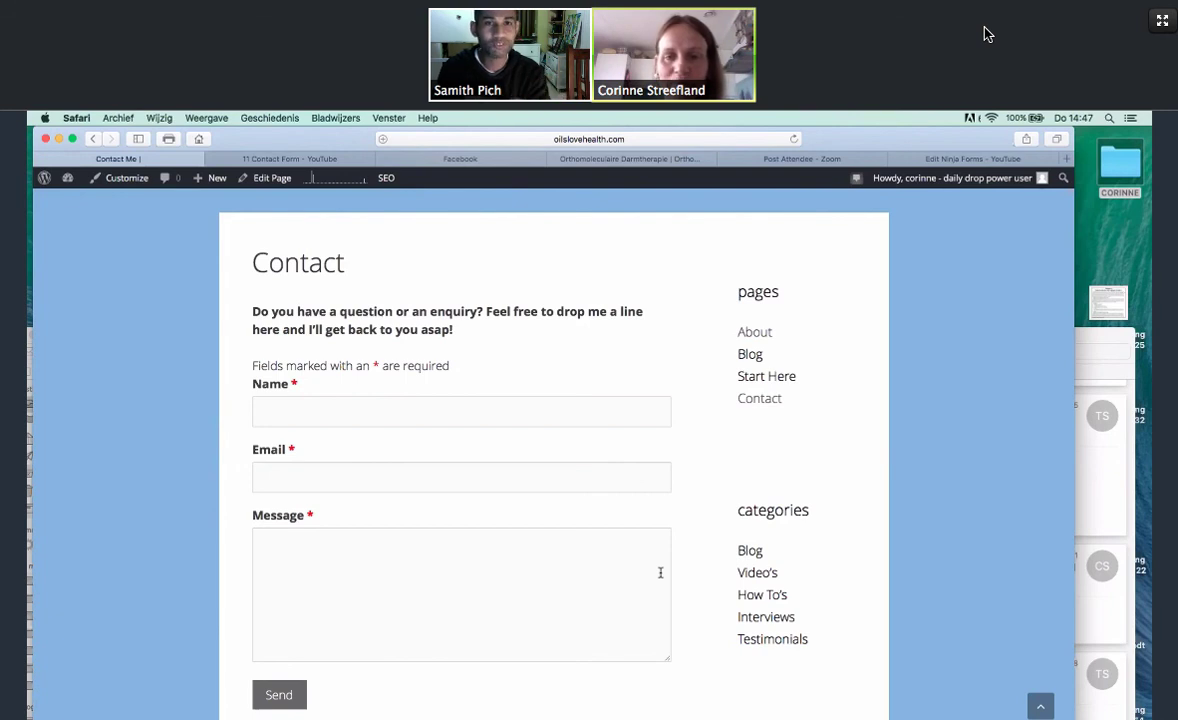
click(660, 572)
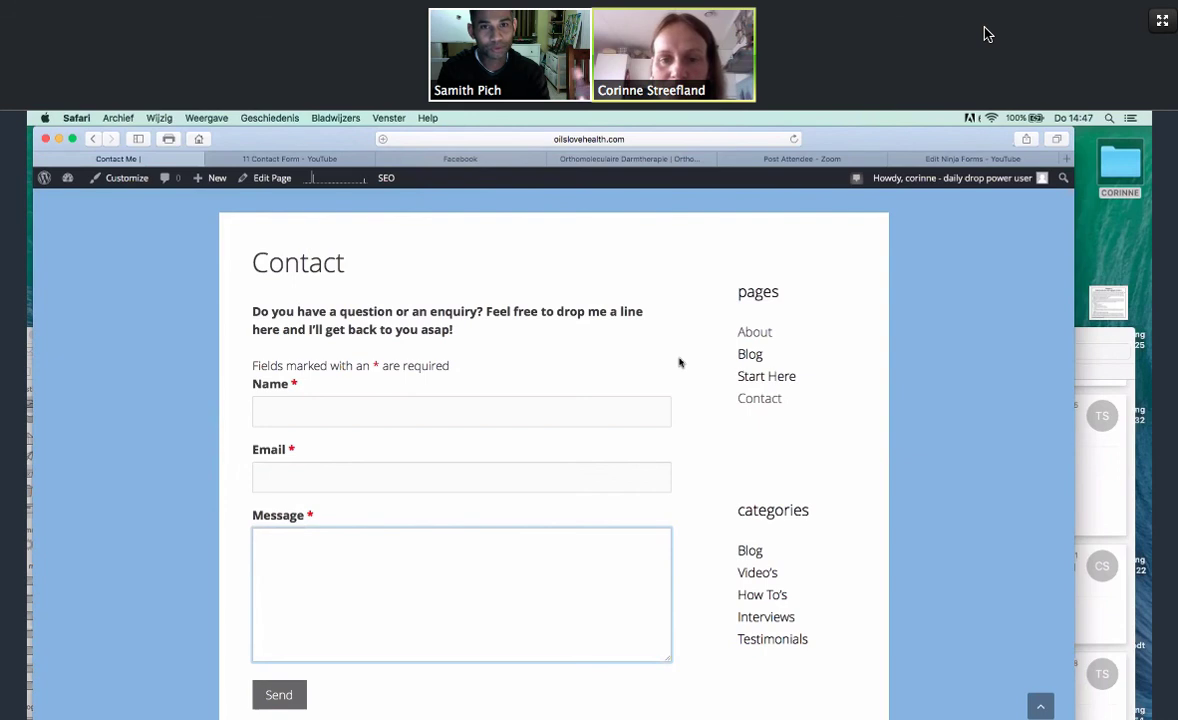